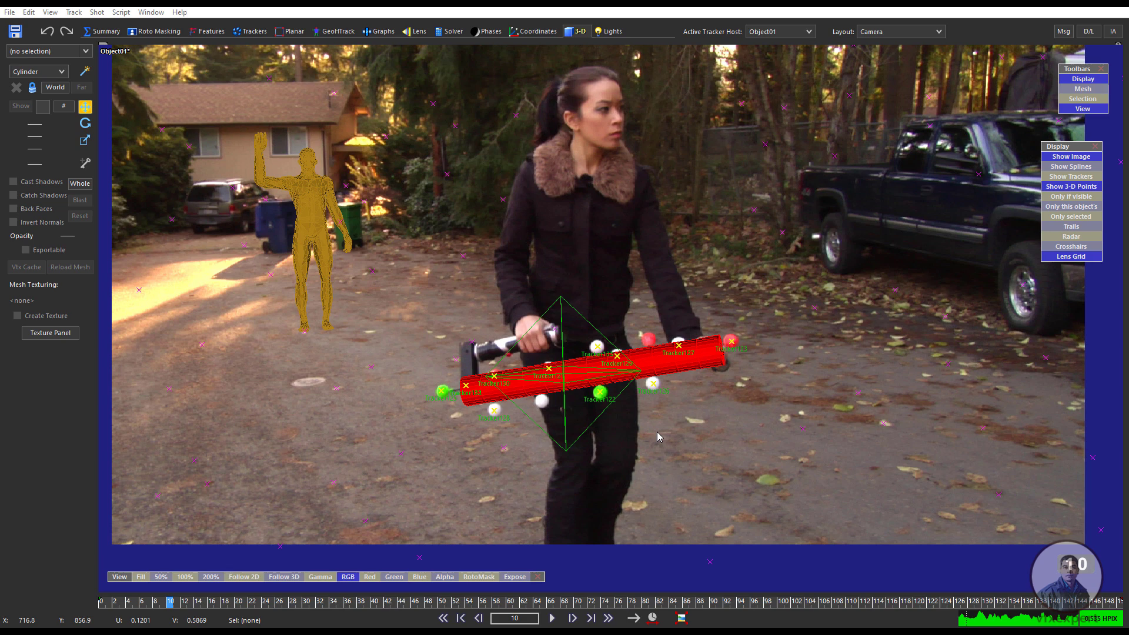
Scrub and play through the tracked shot to examine how the red cylinder and the figure follow the footage
left_click_drag(274, 601, 144, 555)
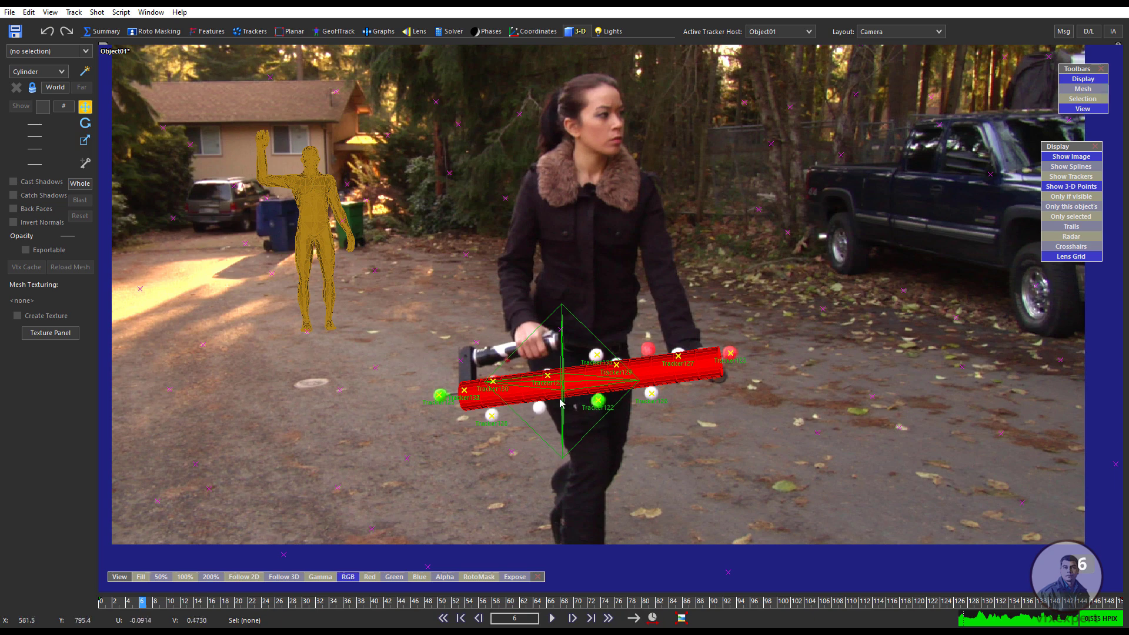
left_click_drag(659, 601, 864, 596)
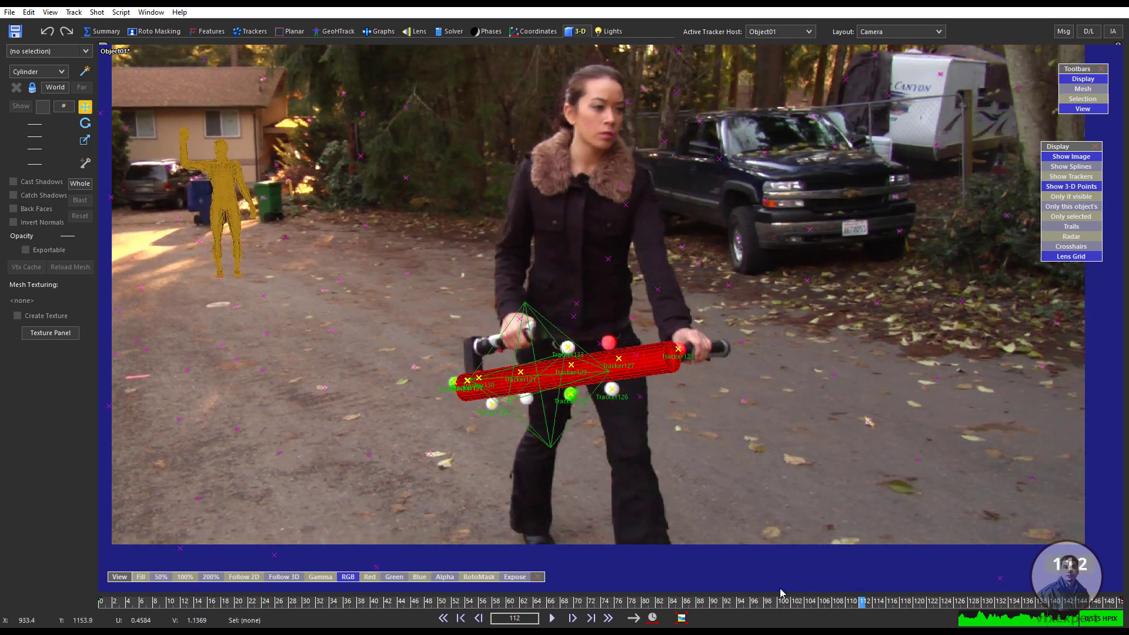
left_click(460, 618)
left_click(551, 617)
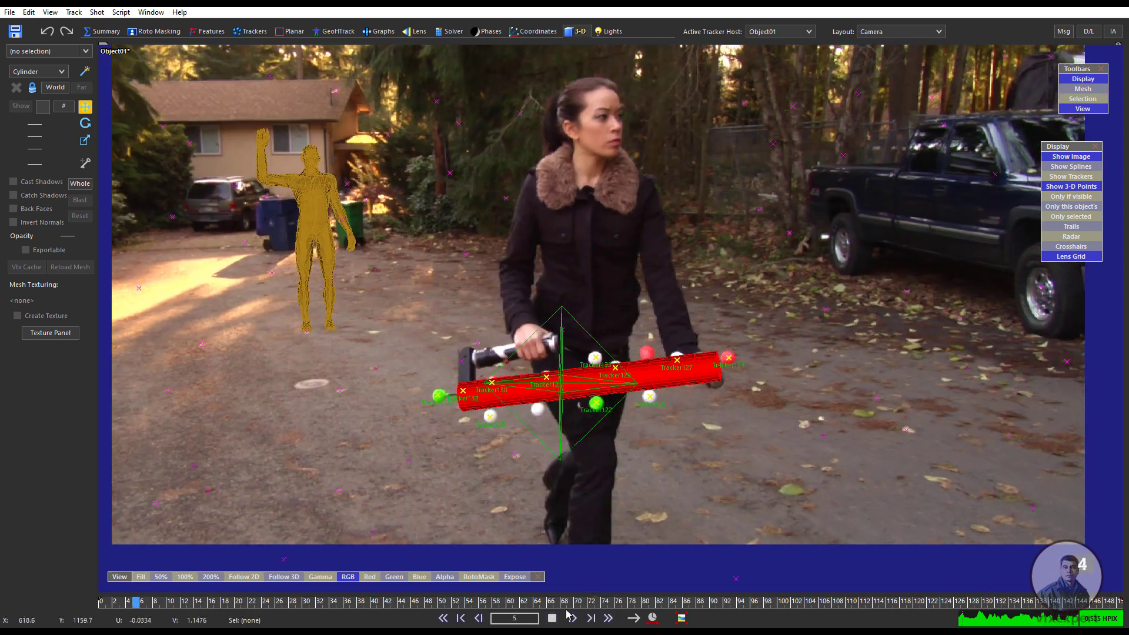
left_click(551, 618)
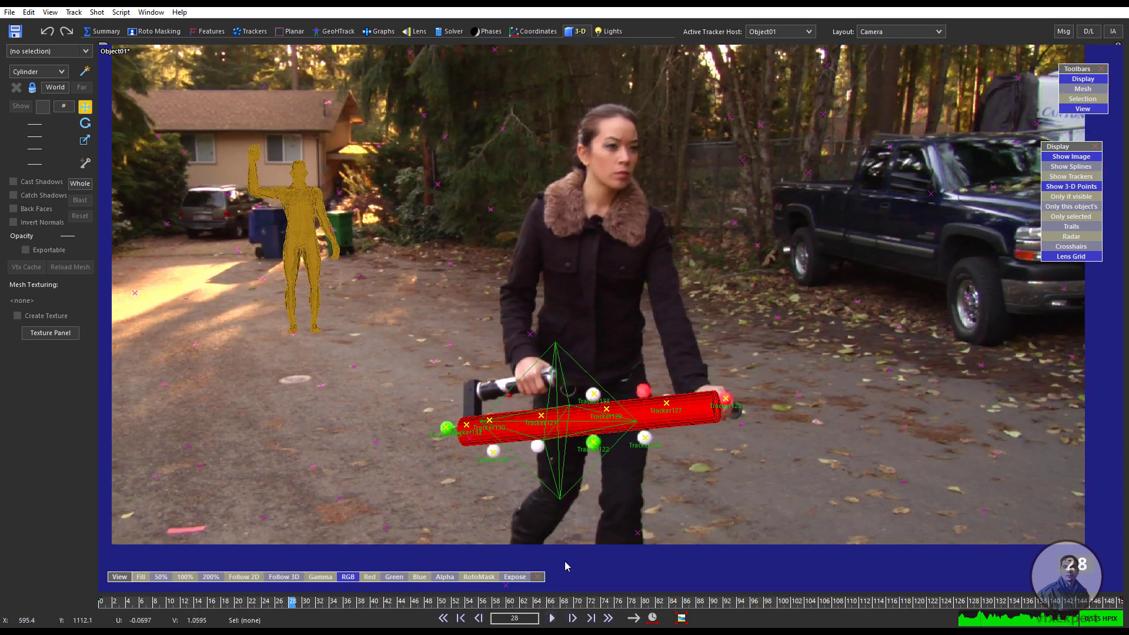
left_click(443, 618)
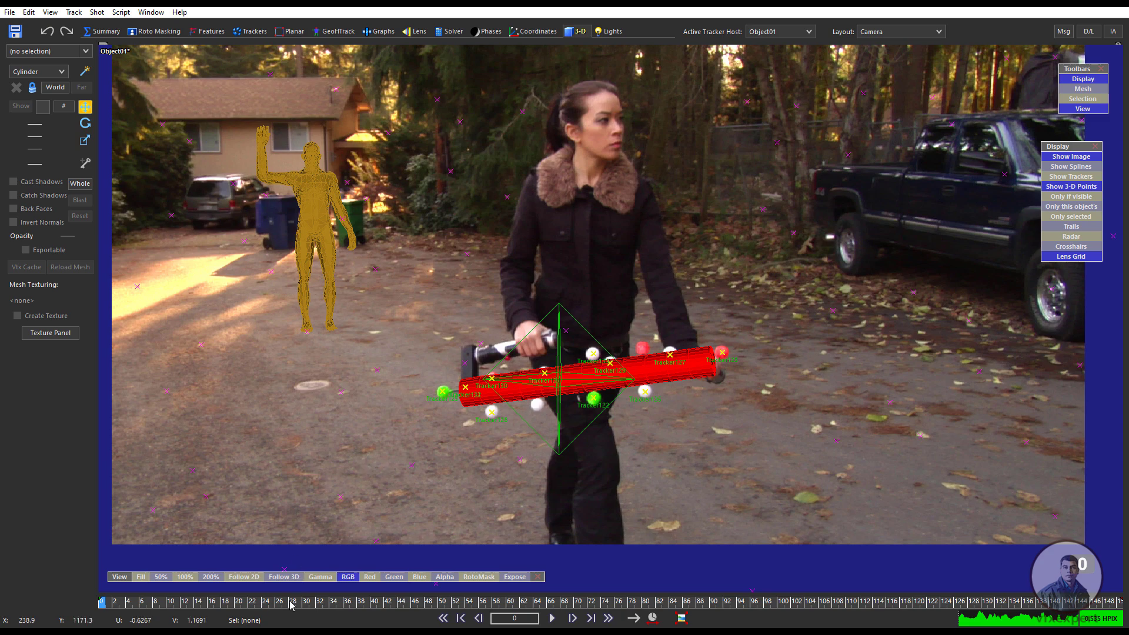
left_click_drag(296, 600, 496, 599)
left_click(449, 616)
Export the scene in Blender (Python) format as hcw_blaster_walk_v01 in the hcw_blaster_walk folder
left_click(10, 13)
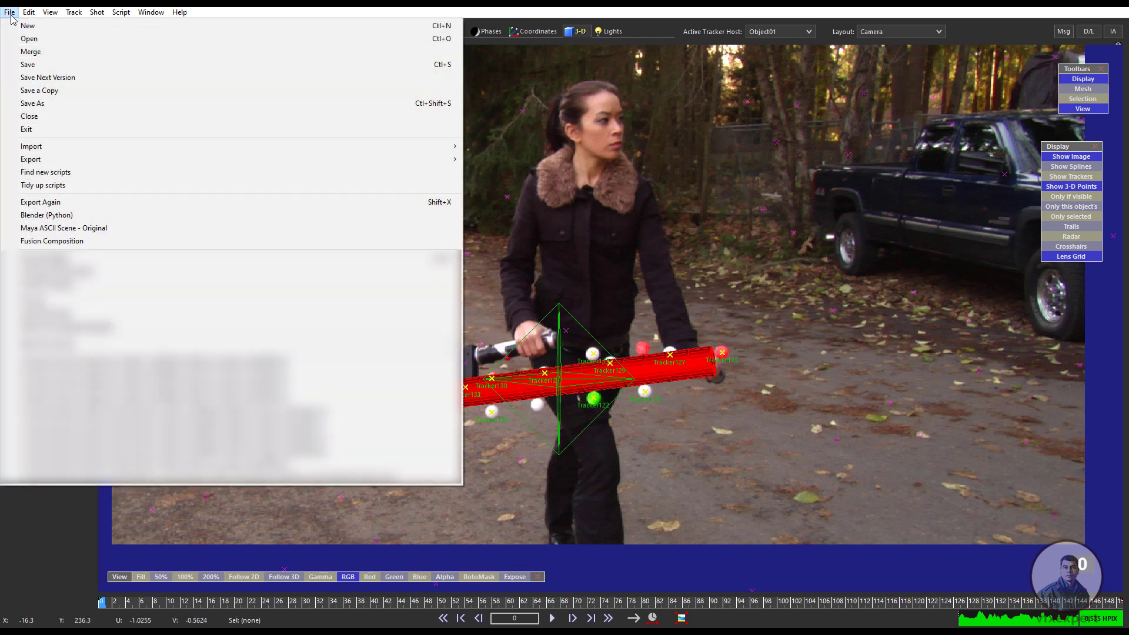
mouse_move(51, 160)
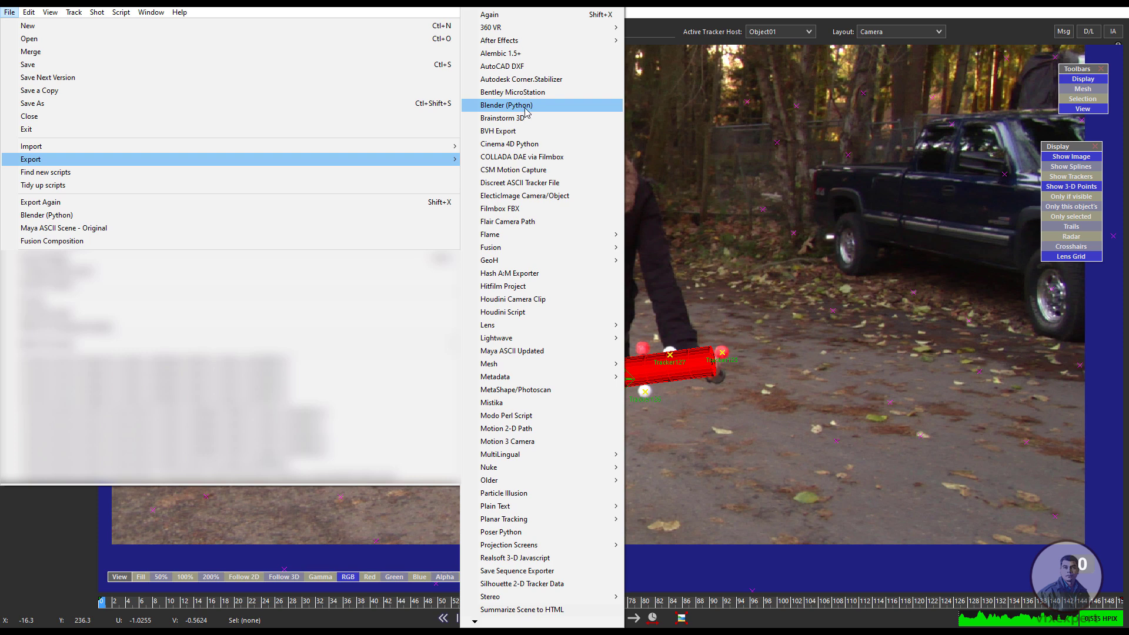
left_click(544, 110)
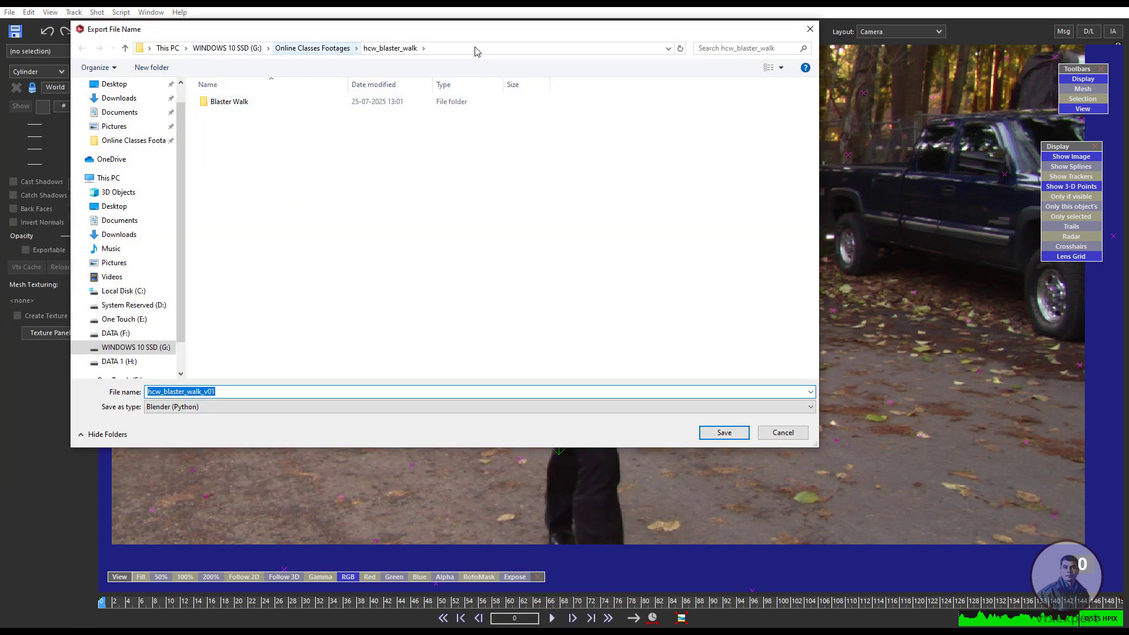
left_click(230, 391)
left_click_drag(224, 392, 121, 398)
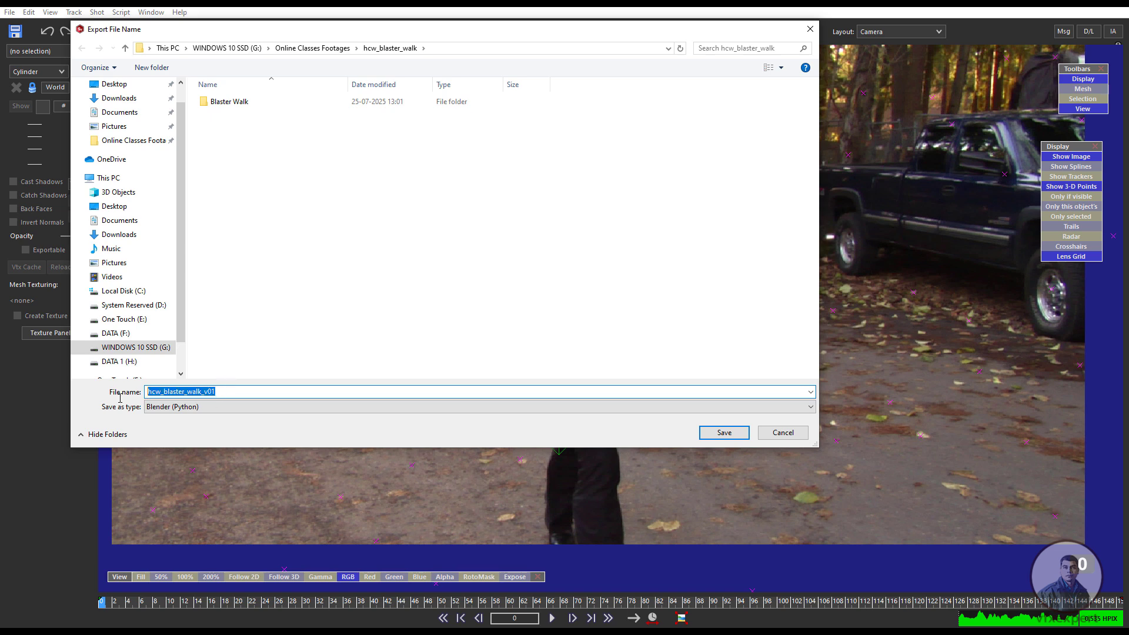
left_click(235, 392)
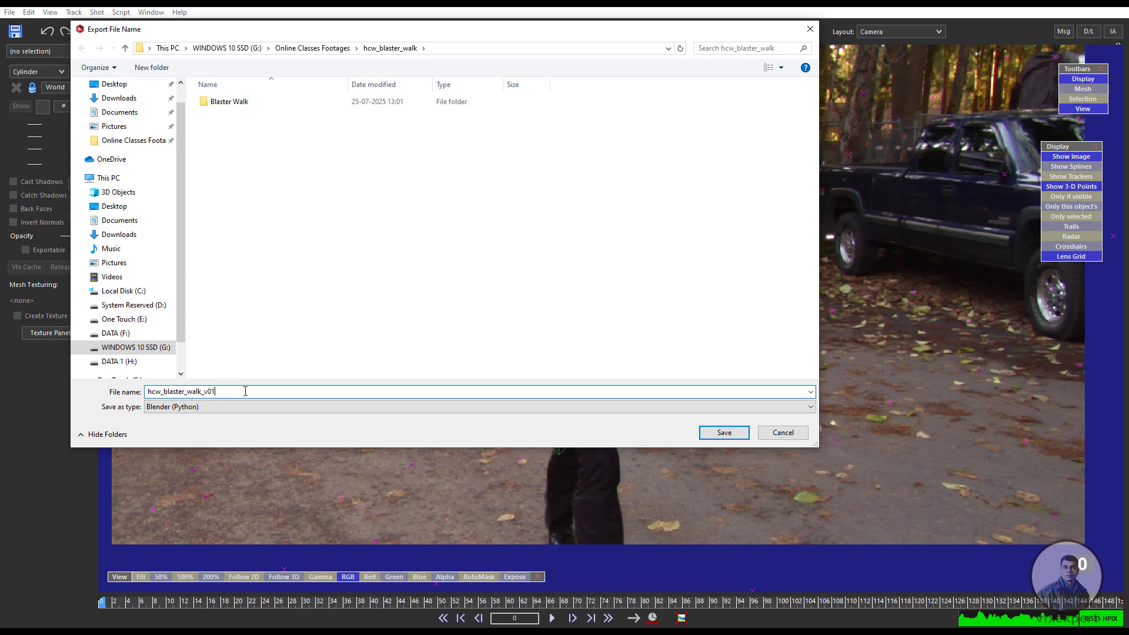
left_click(725, 433)
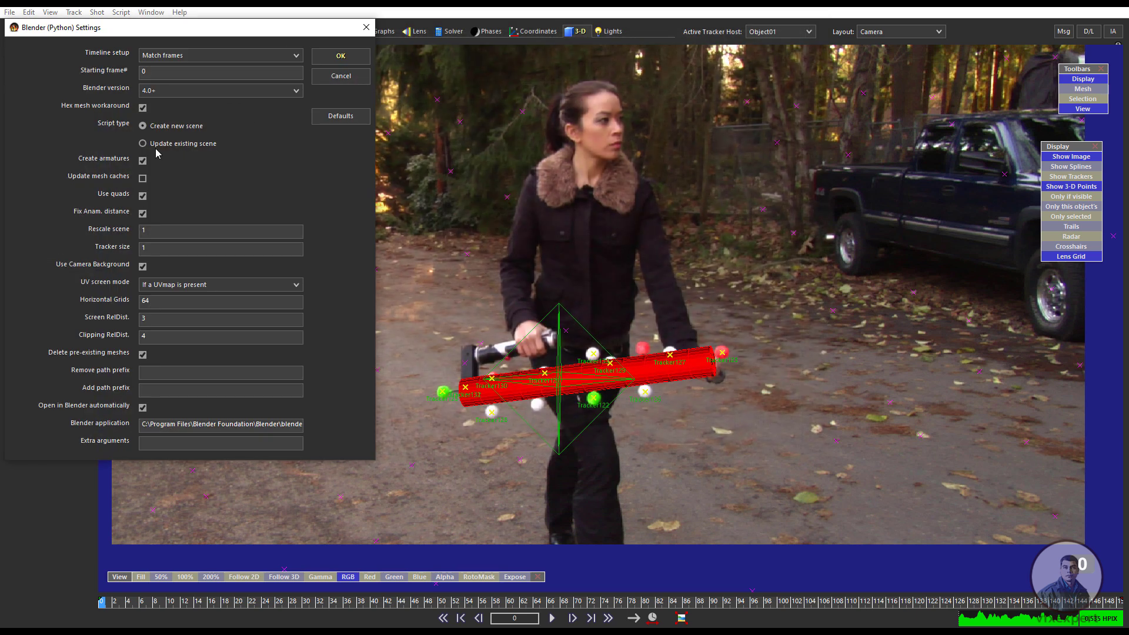
Choose 4.0+ as the Blender version in the export settings and confirm the export
left_click(180, 100)
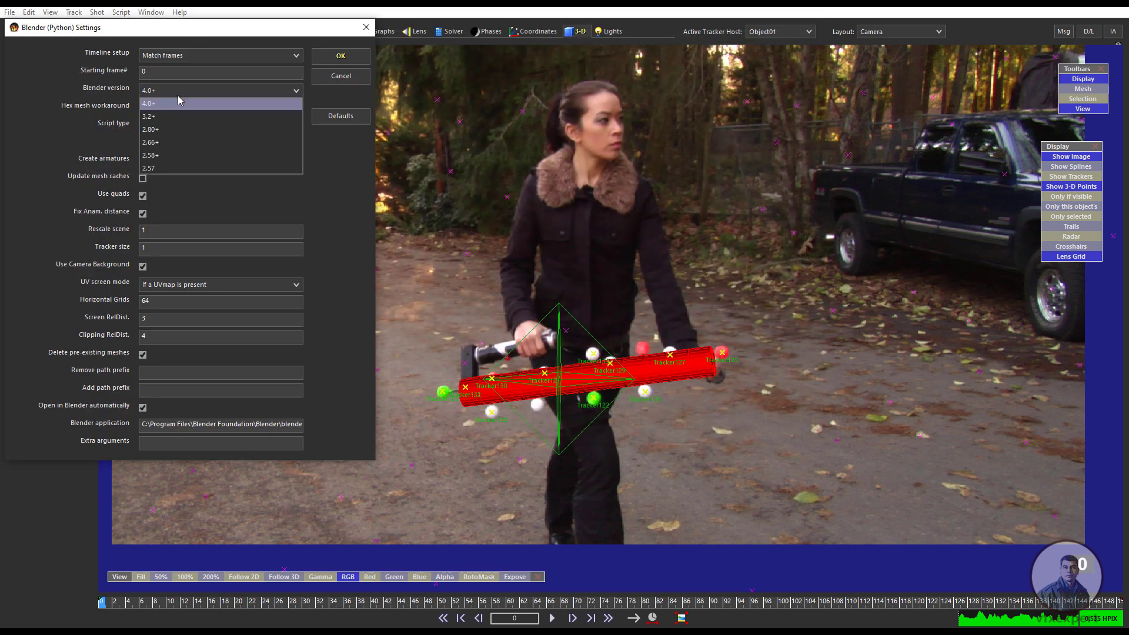
left_click(148, 107)
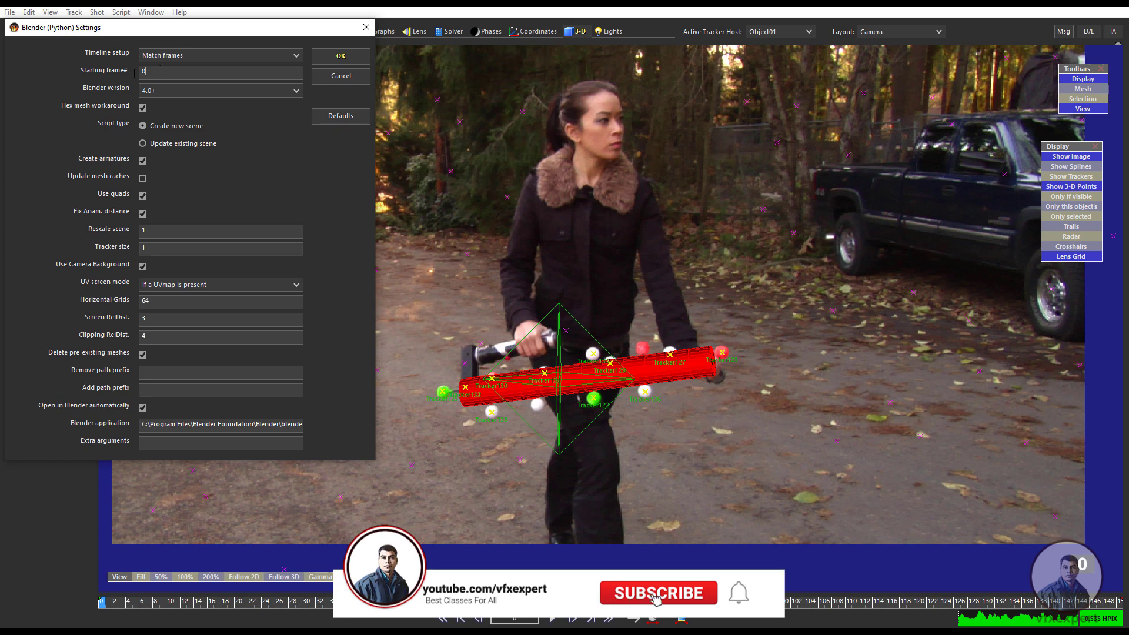
left_click(341, 56)
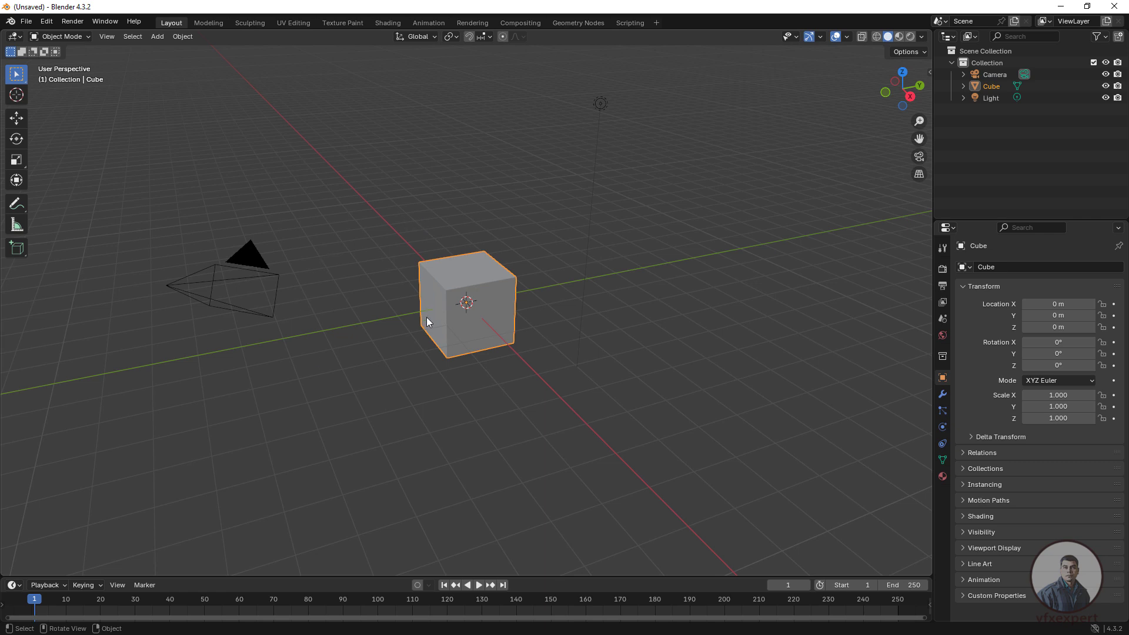
In Blender, delete the default camera, cube and light from the new scene
left_click(369, 353)
key("a")
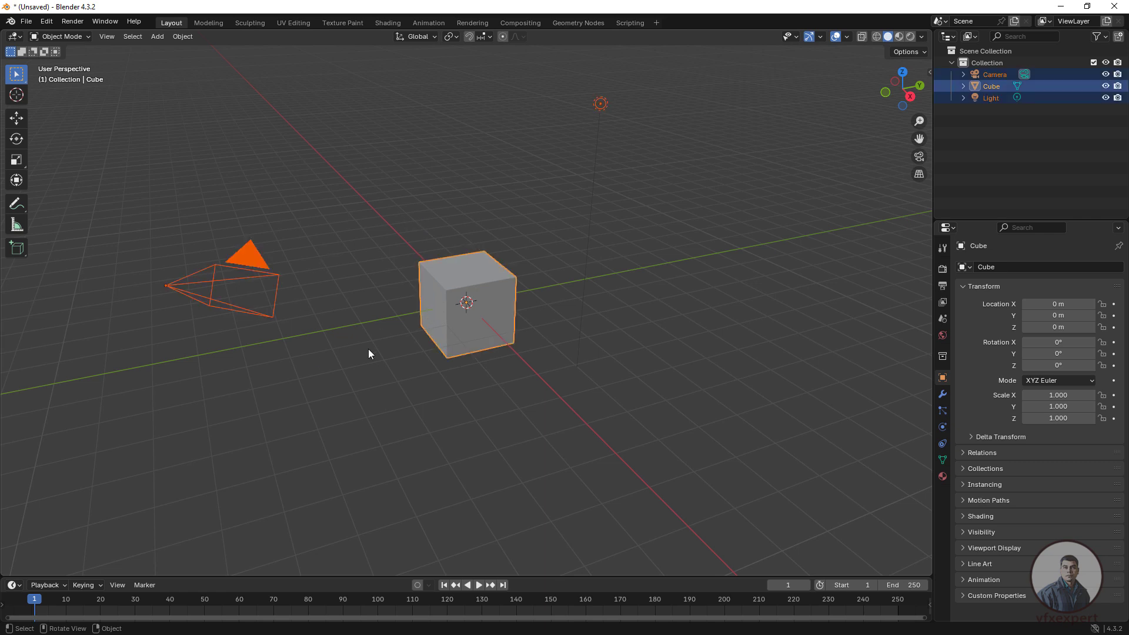
key("Delete")
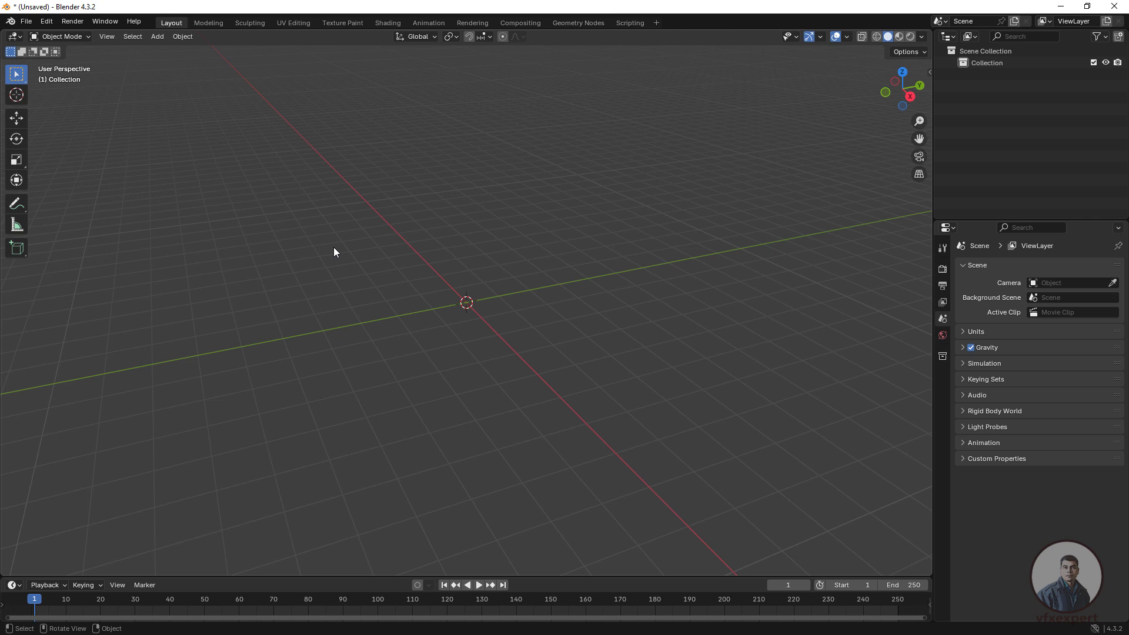
Open the script hcw_blaster_walk_v01.py from Online Classes Footages\hcw_blaster_walk in the Scripting workspace and run it
left_click(624, 23)
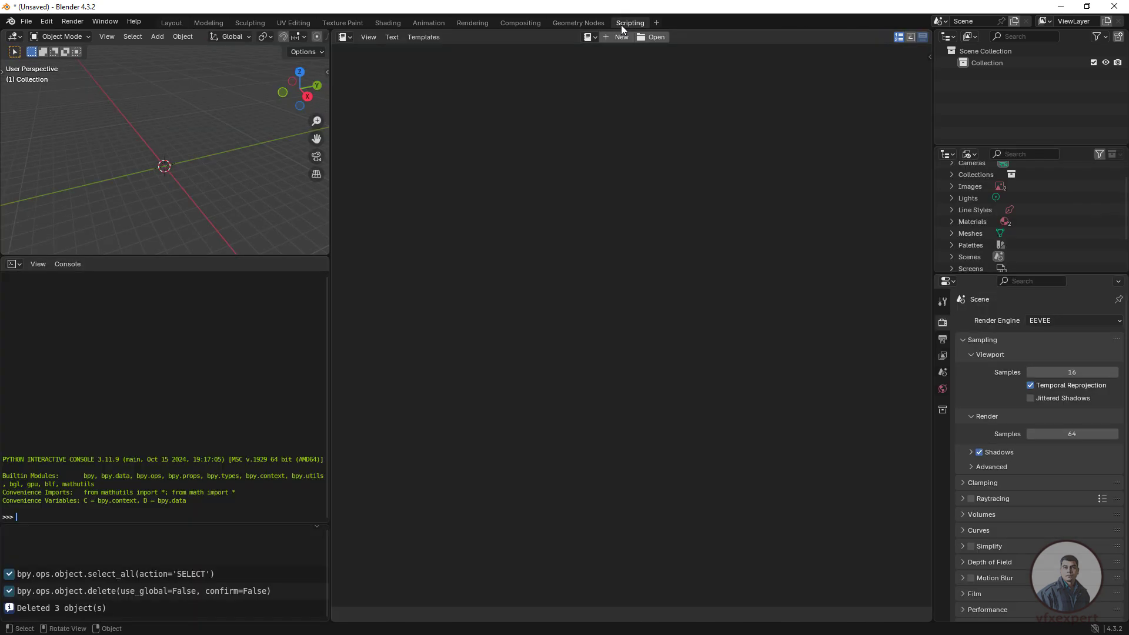
left_click(652, 37)
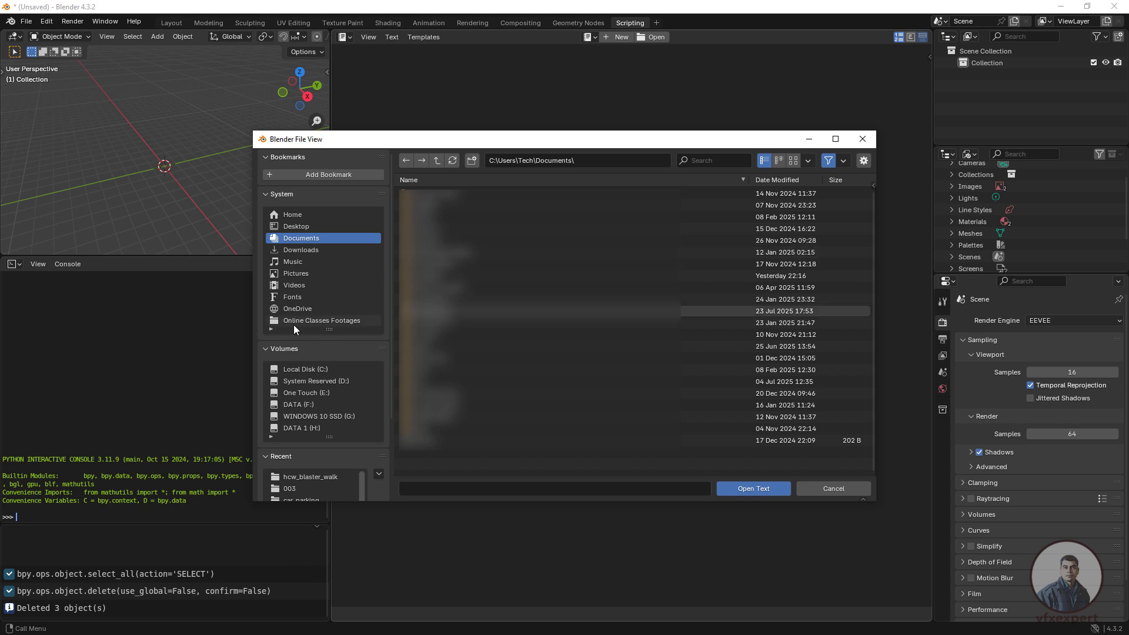
left_click(333, 320)
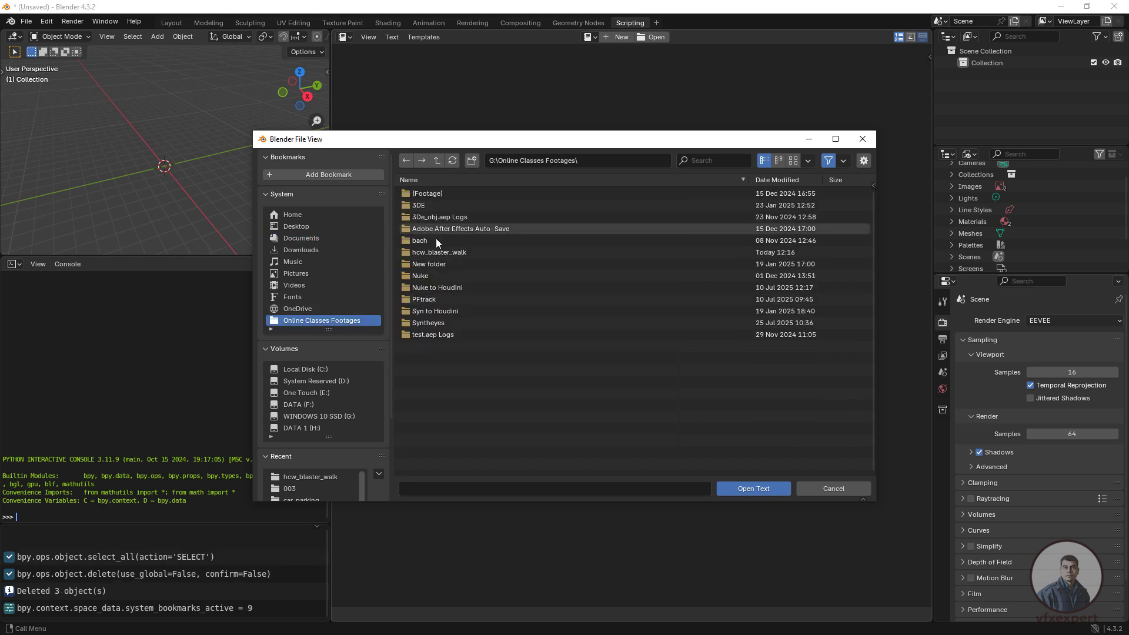
left_click(450, 252)
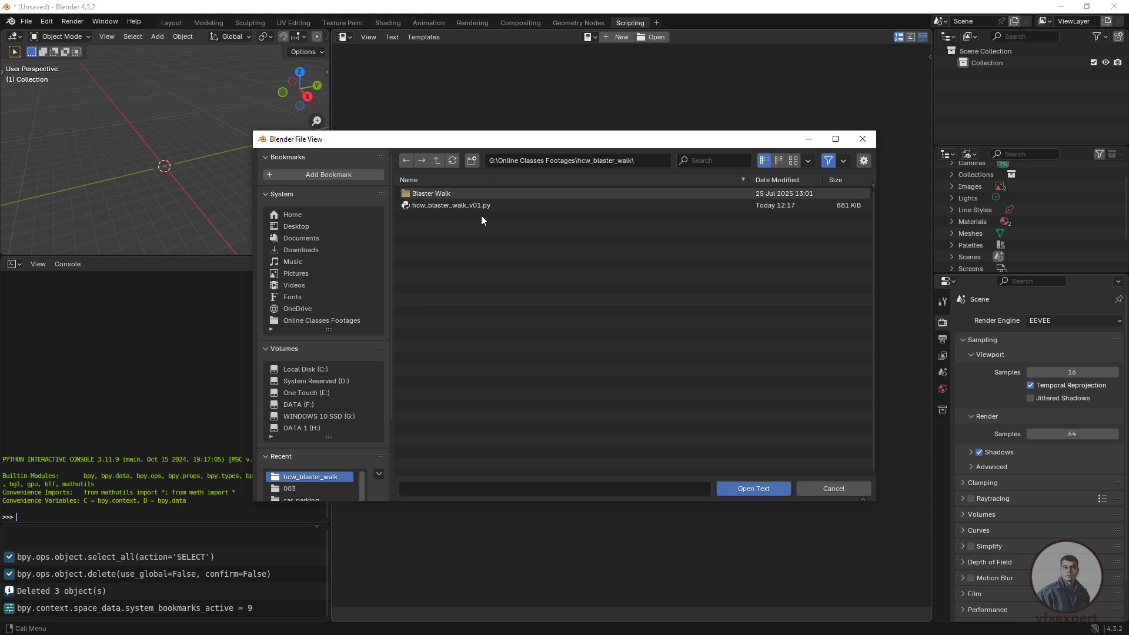
left_click(443, 206)
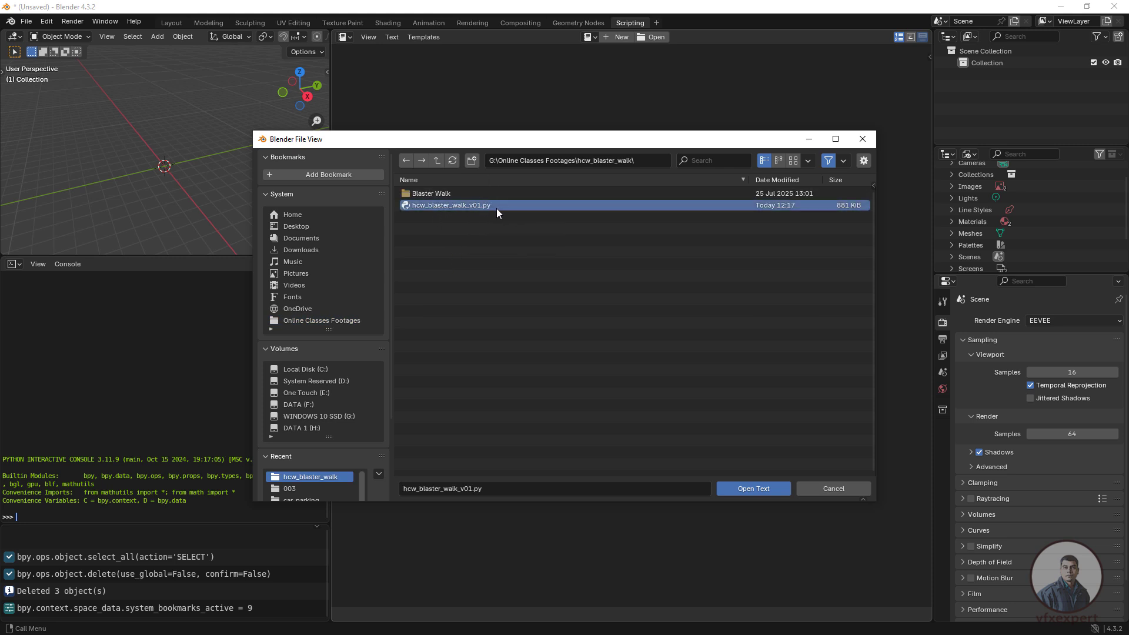
left_click(751, 490)
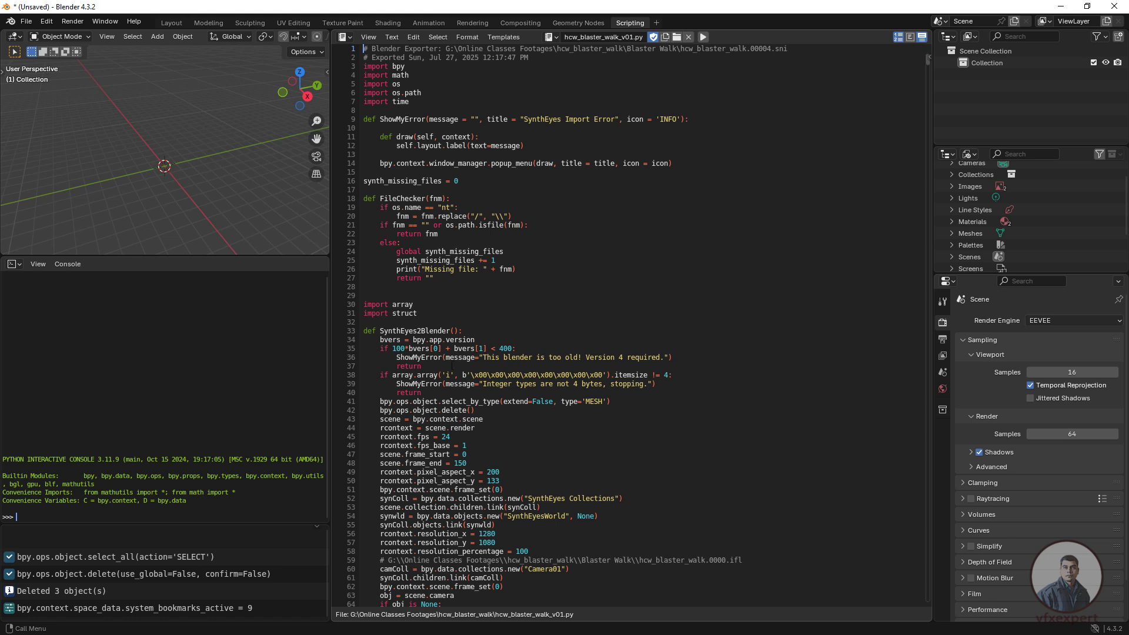
left_click(704, 37)
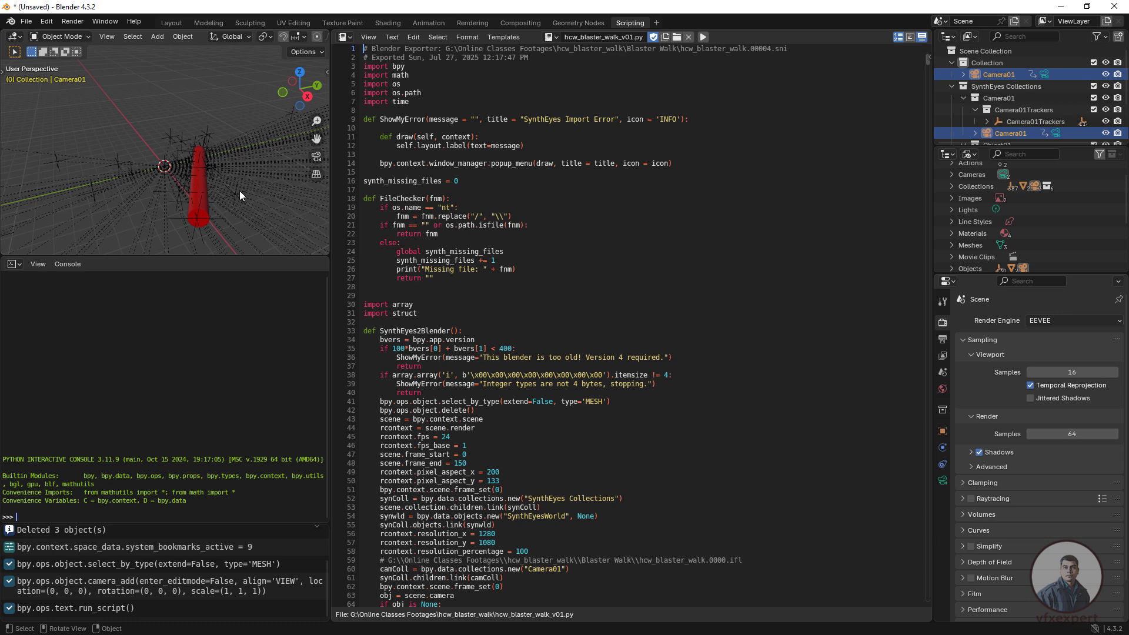
Return to the Layout workspace, select the red cylinder and view the imported scene through the tracked camera
left_click(174, 24)
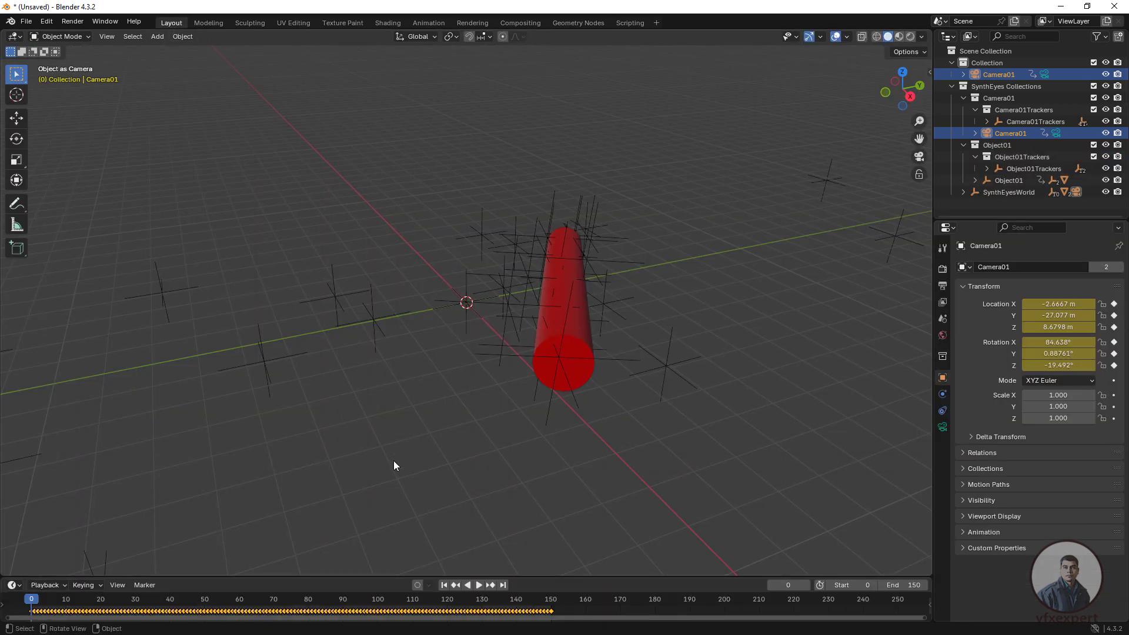
middle_click_drag(332, 469, 534, 320)
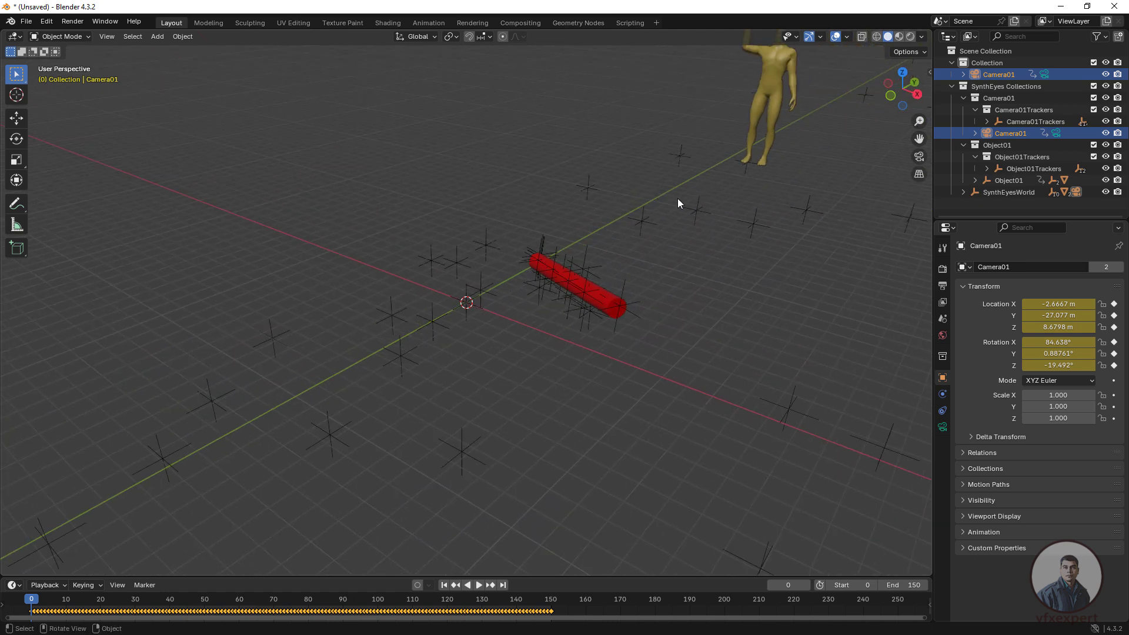
left_click(610, 307)
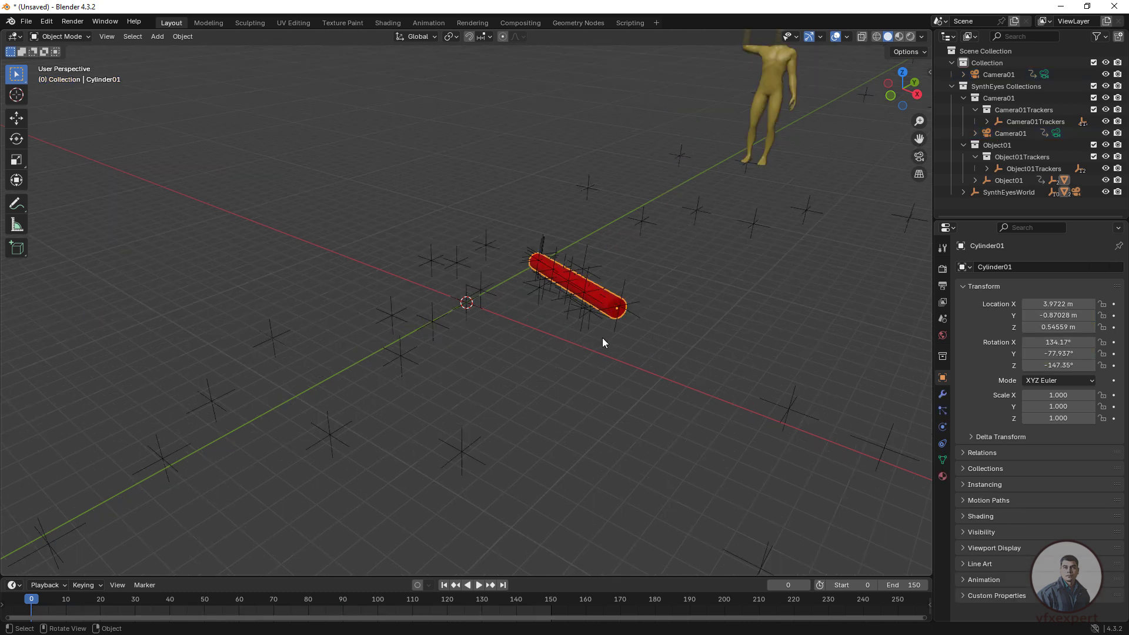
left_click(918, 157)
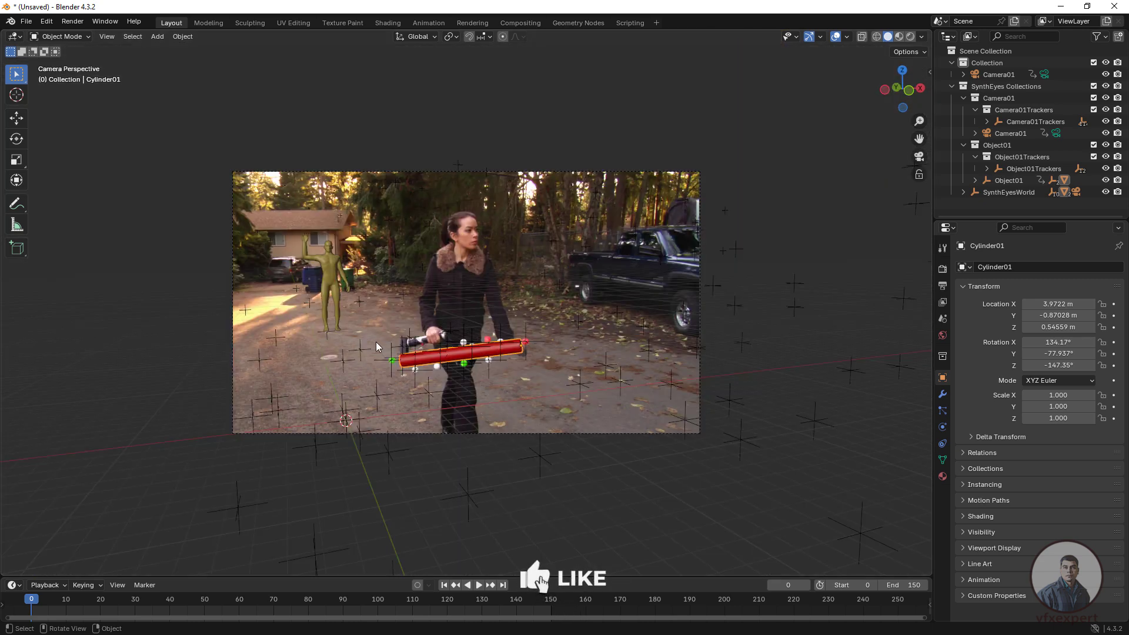
scroll(375, 341, "up", 2)
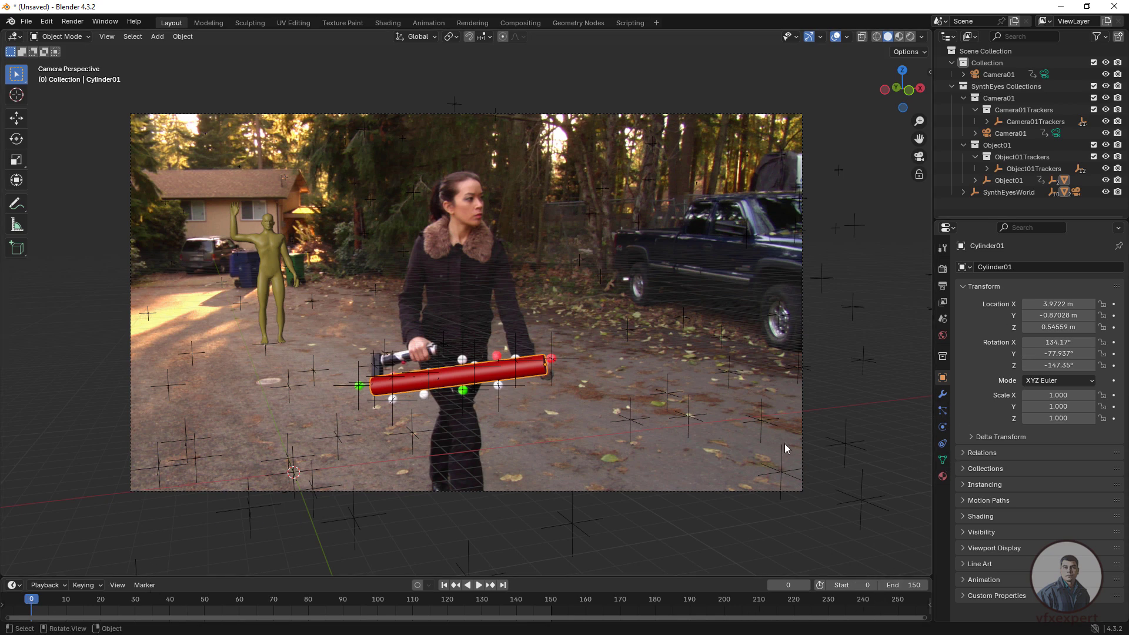
Check the scene's output format settings and play back the shot to examine how the imported objects follow the footage
left_click(943, 286)
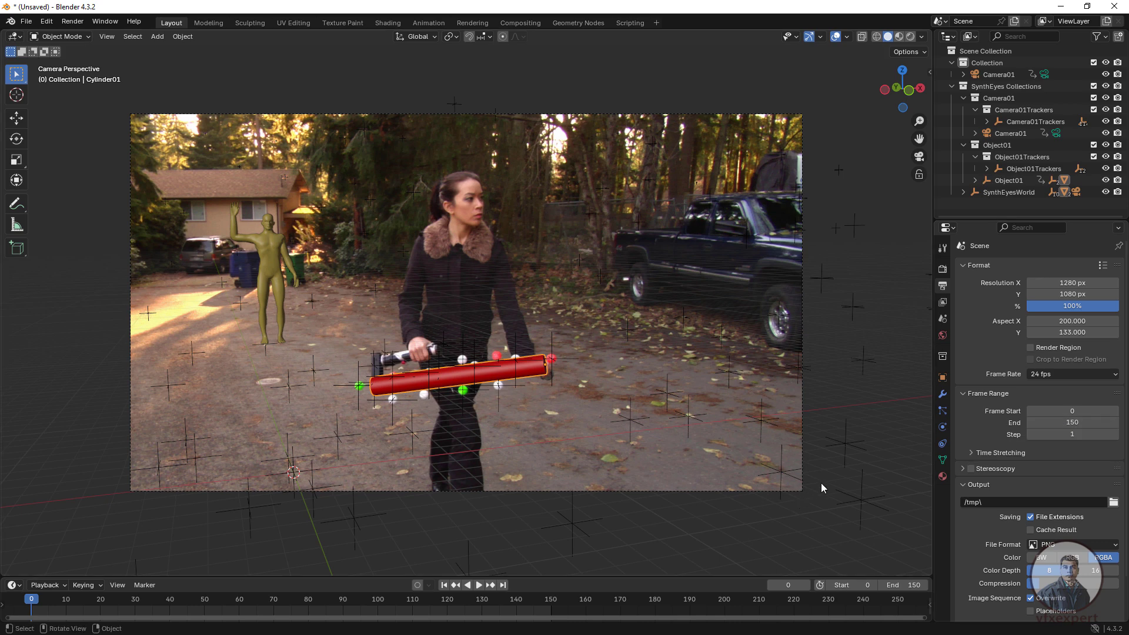
left_click(480, 587)
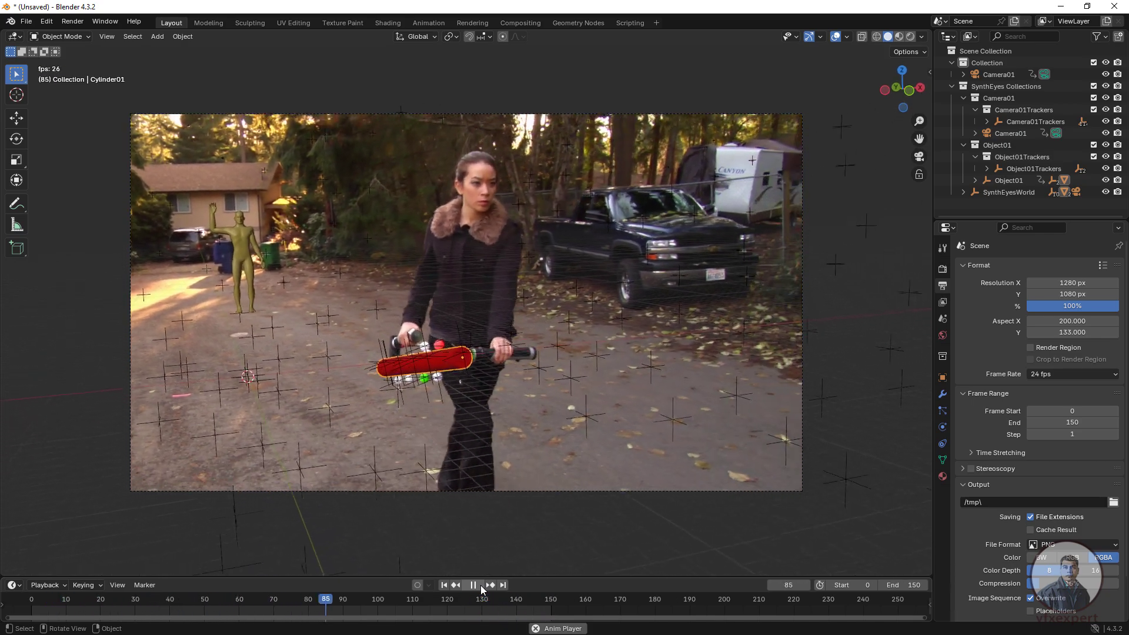
left_click(477, 586)
left_click(449, 586)
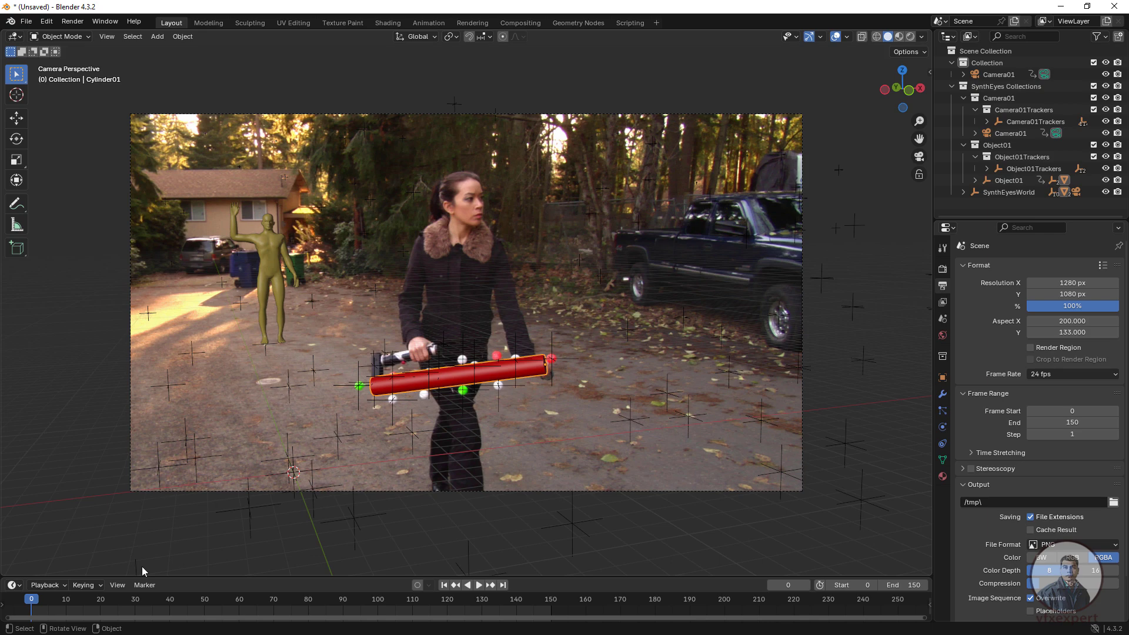
left_click_drag(87, 601, 48, 608)
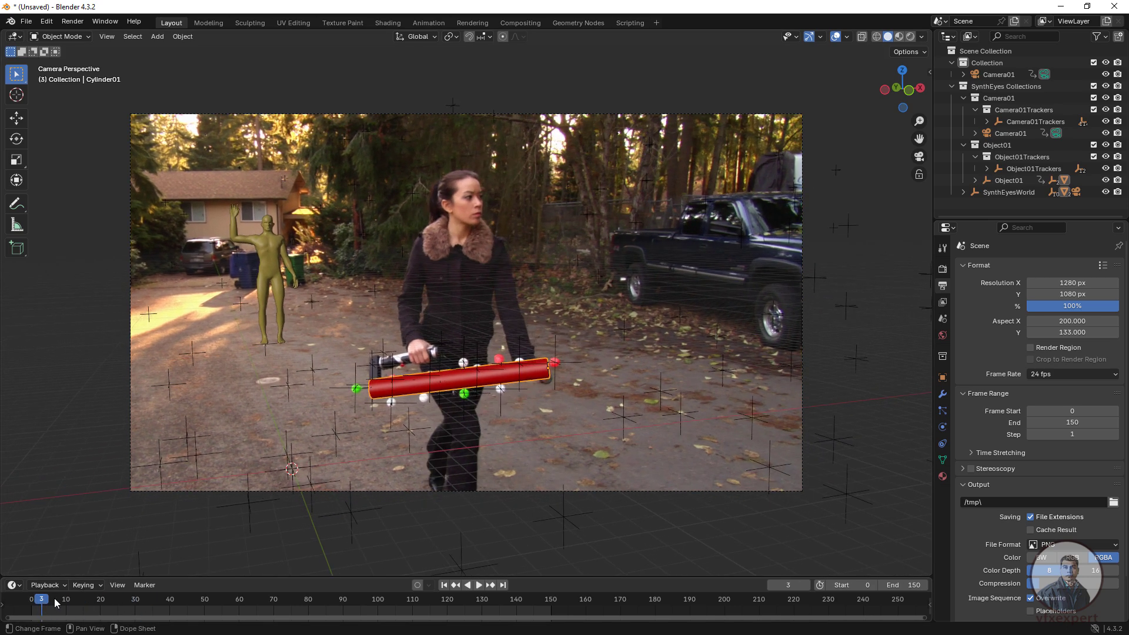
Add a monkey mesh and move it about 13 m along the global Y axis, in front of the mannequin
left_click(157, 37)
mouse_move(184, 54)
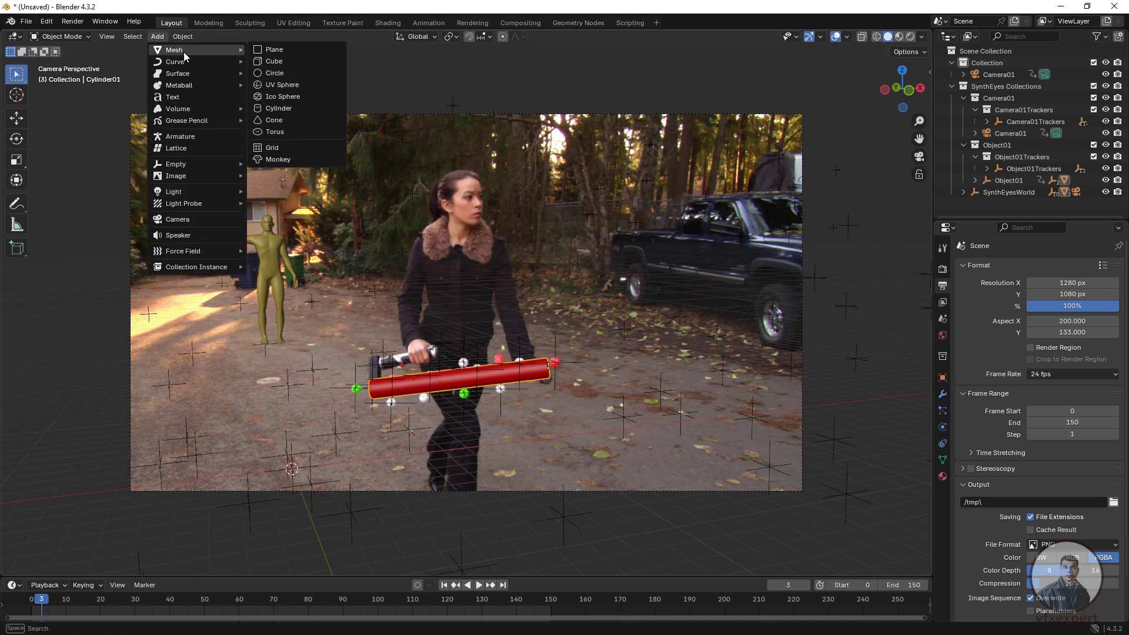
left_click(302, 161)
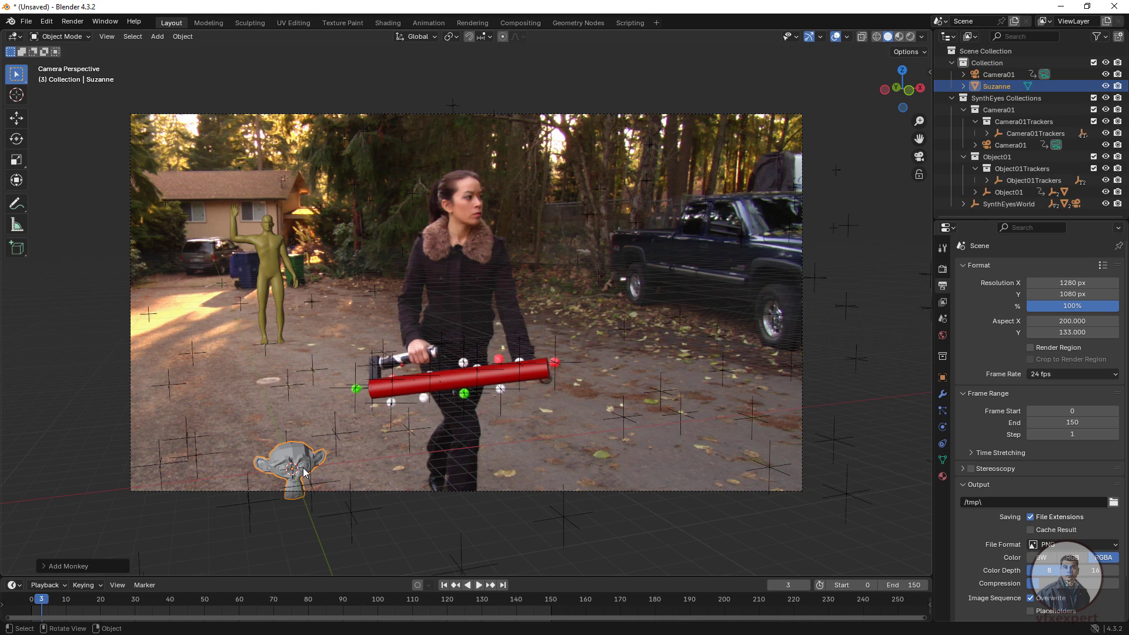
key("g")
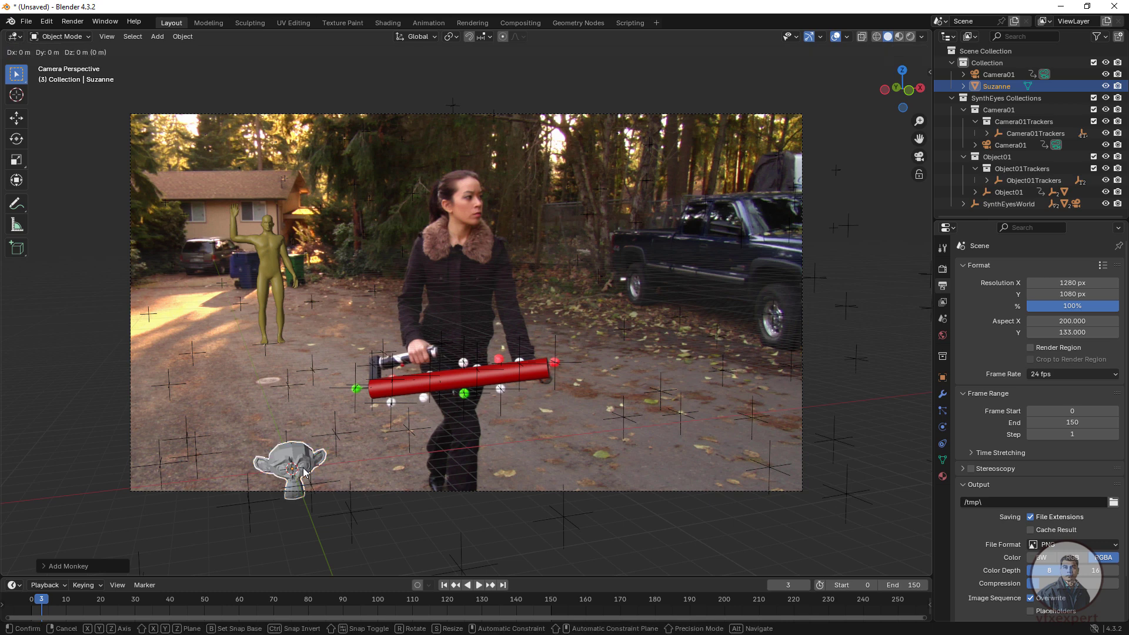
key("y")
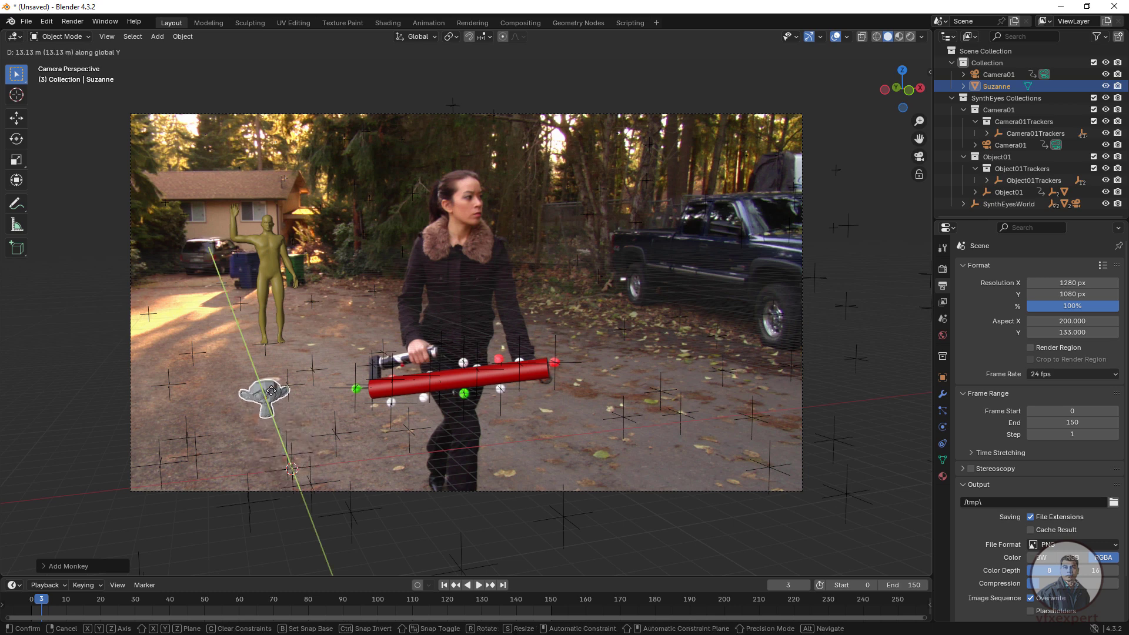
left_click(270, 390)
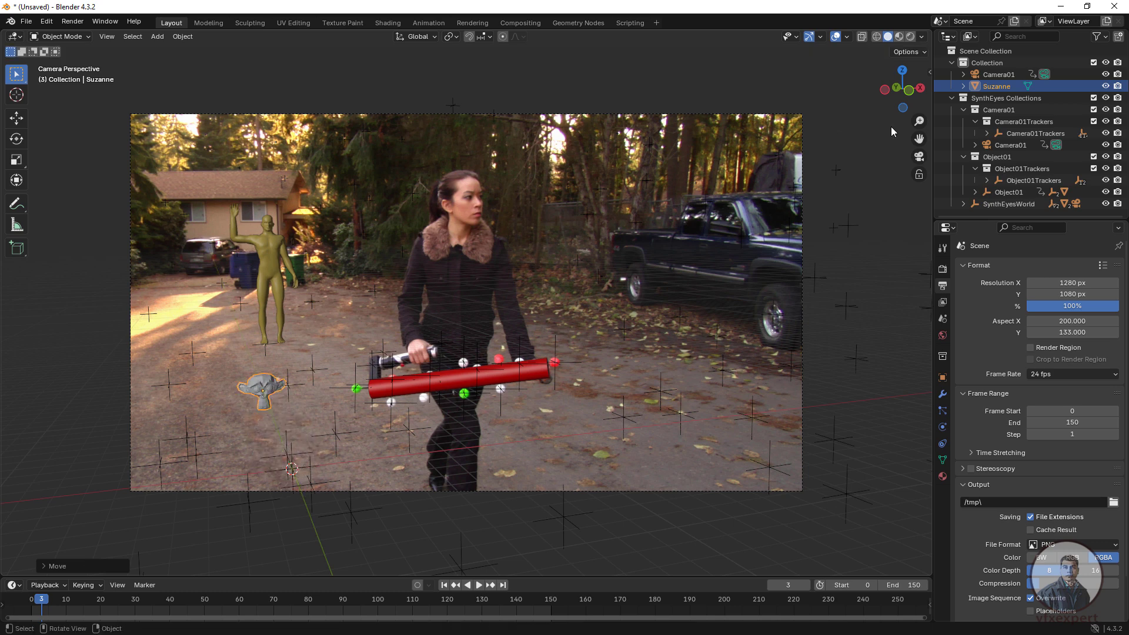
In the left side view, rotate the monkey about 8° around the global Z axis and tilt its face upward
left_click(885, 91)
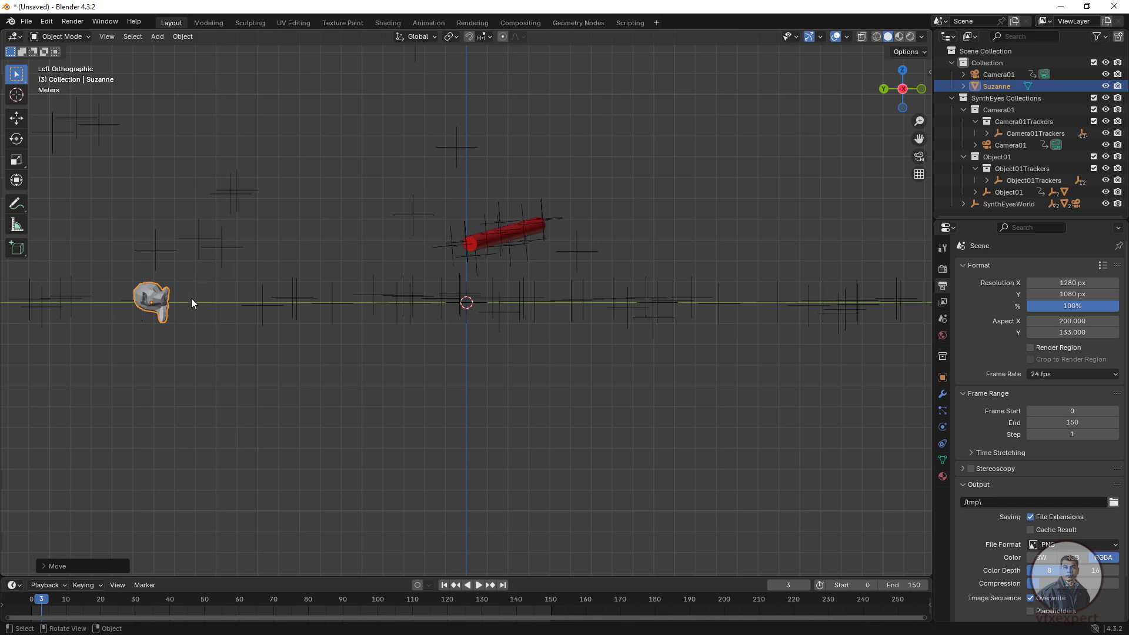
middle_click_drag(321, 451, 521, 401, "shift")
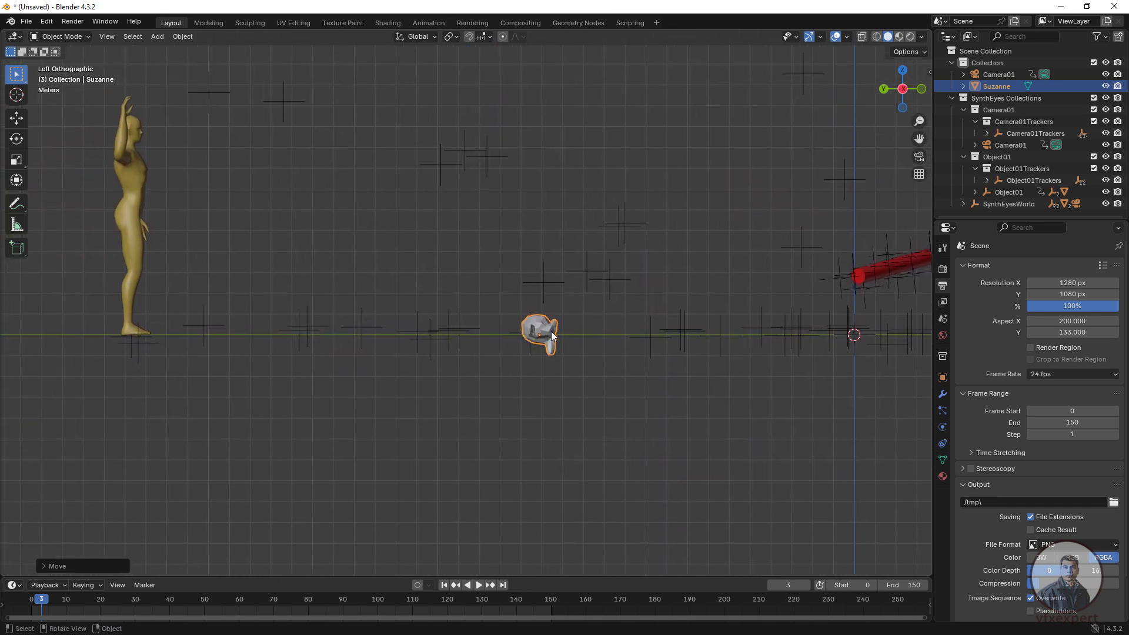
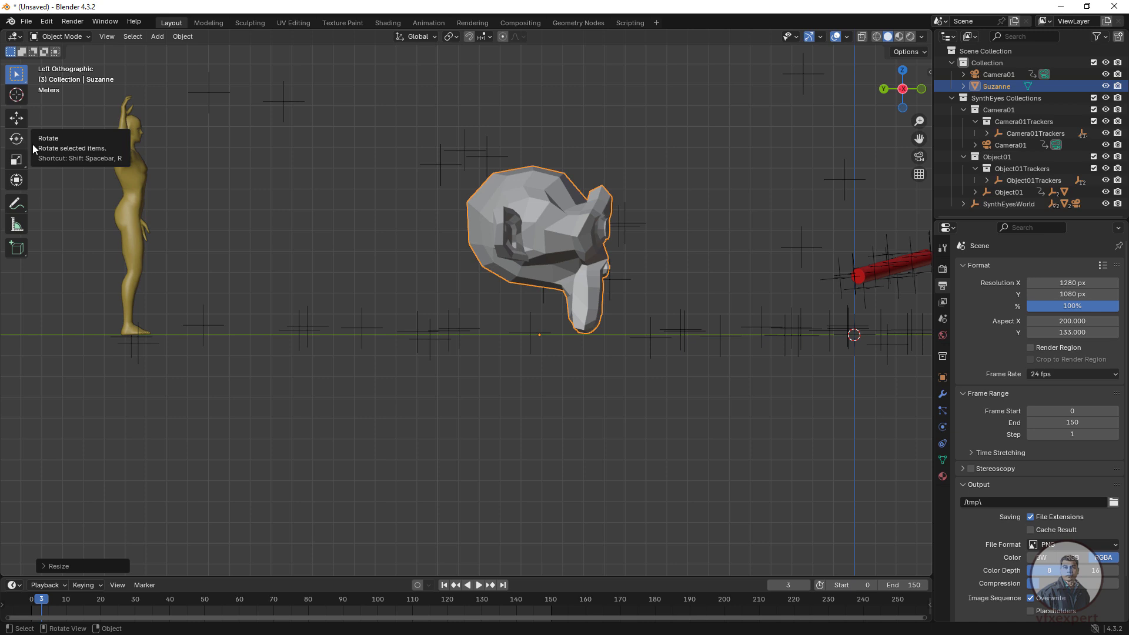
key("r")
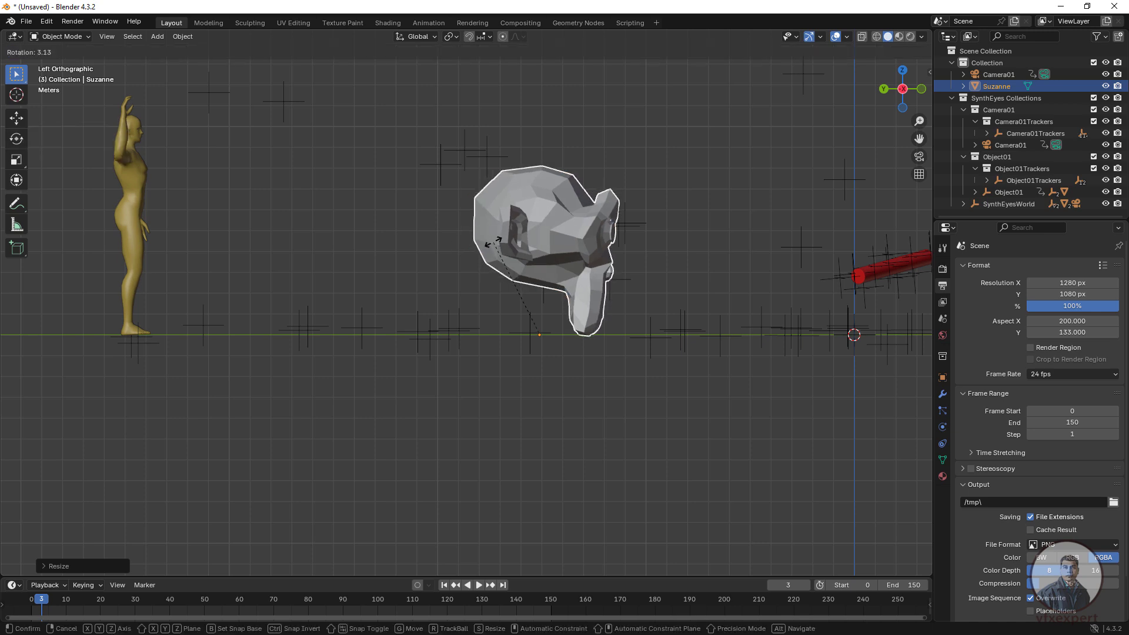
key("z")
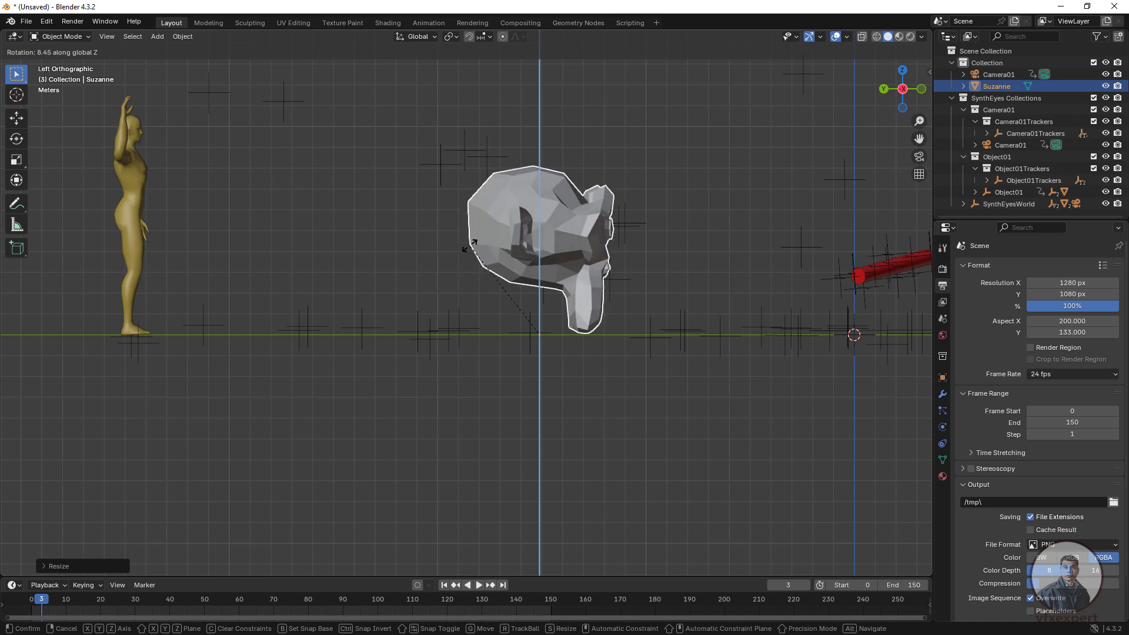
left_click(470, 245)
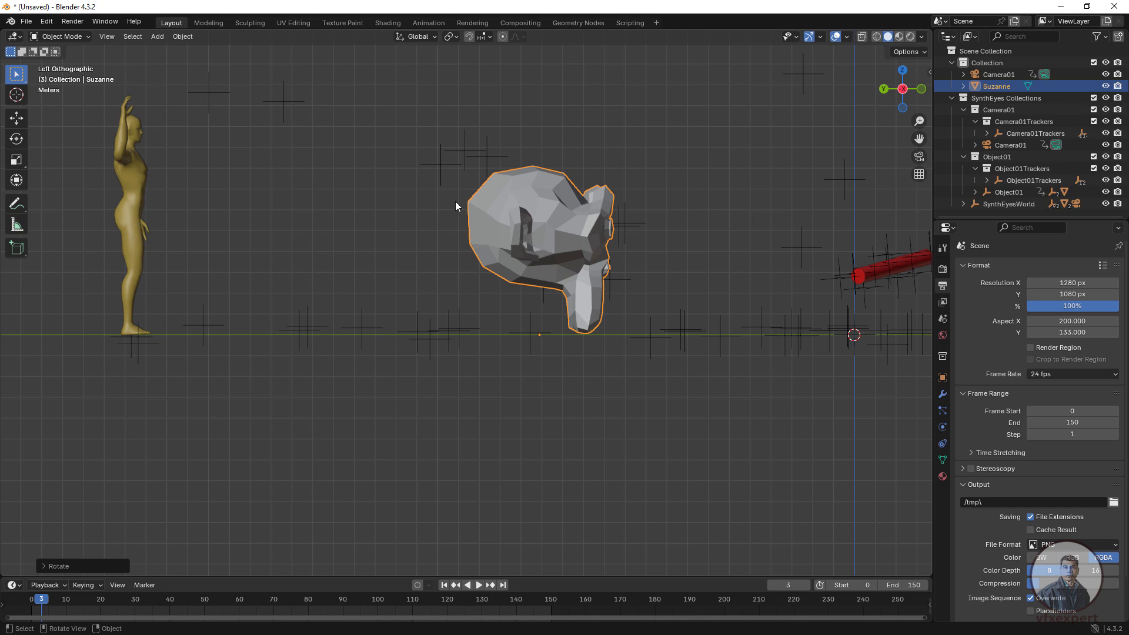
left_click(17, 139)
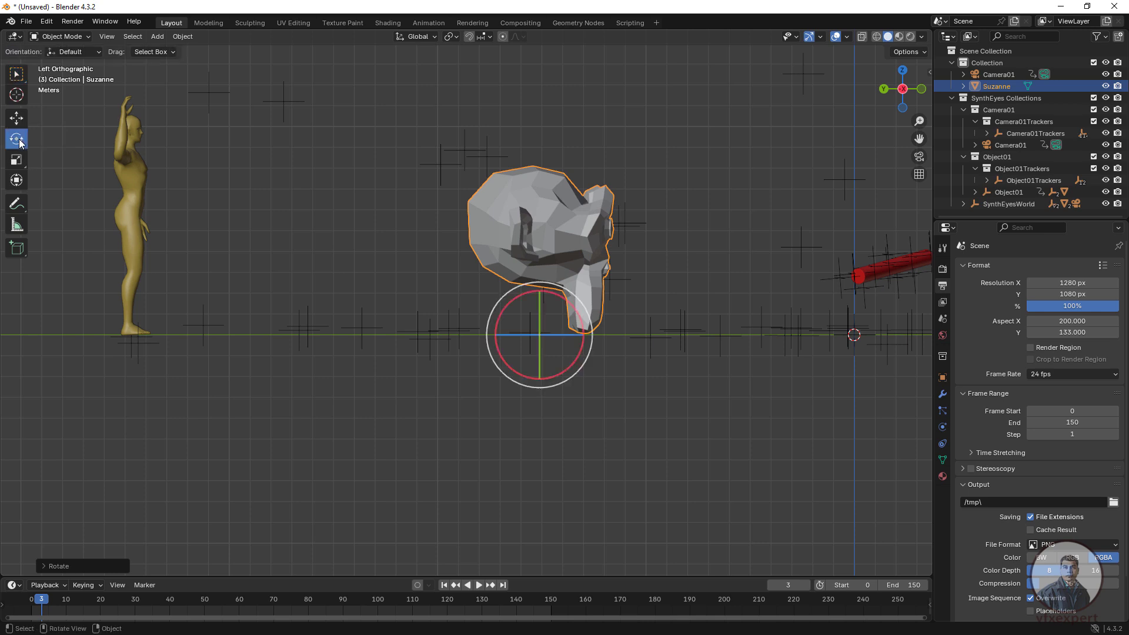
left_click_drag(575, 301, 550, 287)
Move the monkey vertically onto the ground line and along Y closer to the mannequin, checking it through the tracked camera
key("g")
key("z")
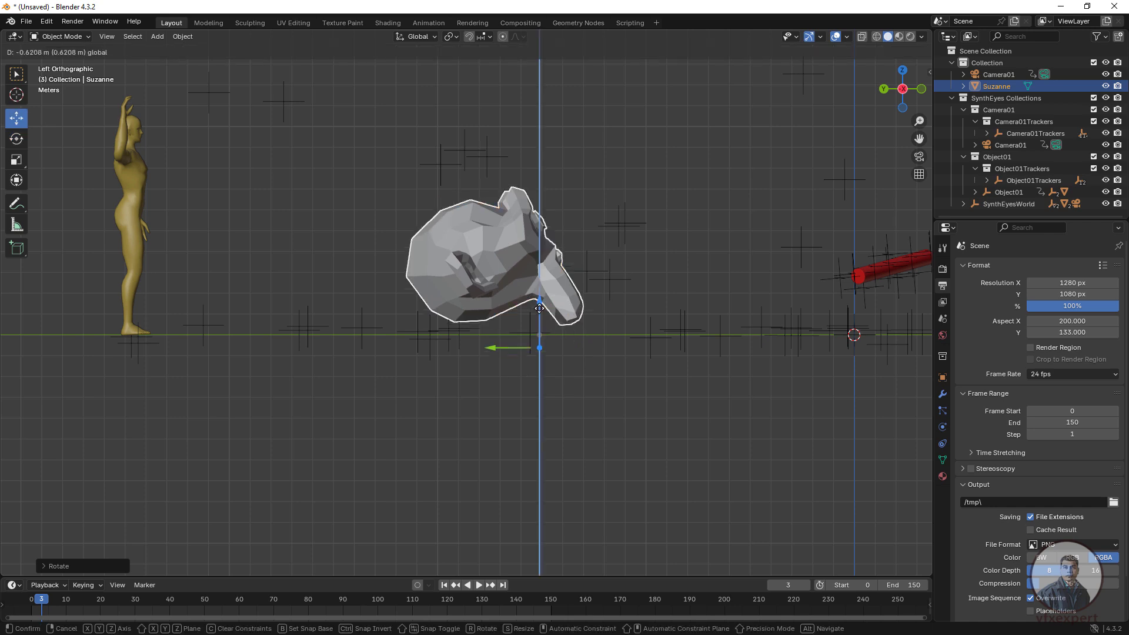
left_click(495, 354)
key("g")
key("y")
left_click(405, 380)
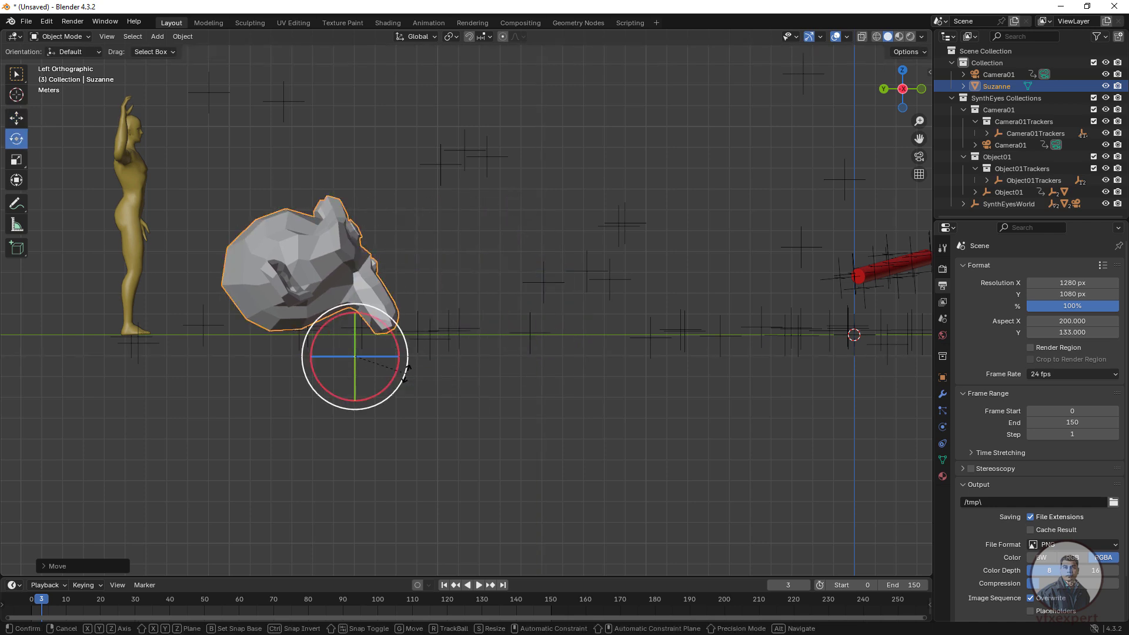
key("alt+a")
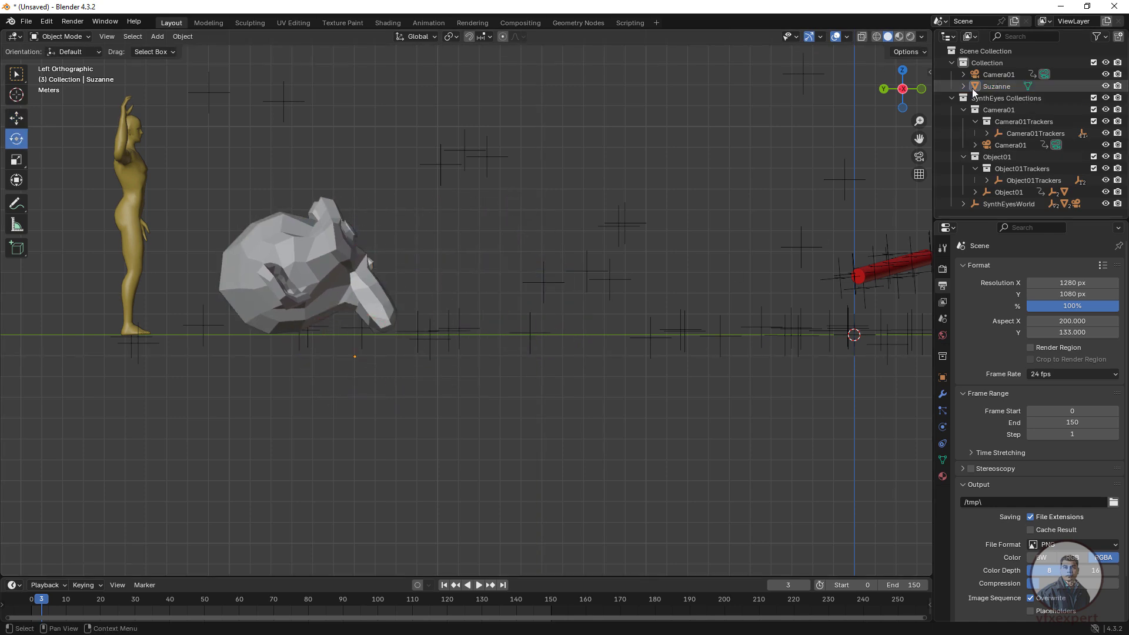
left_click(920, 157)
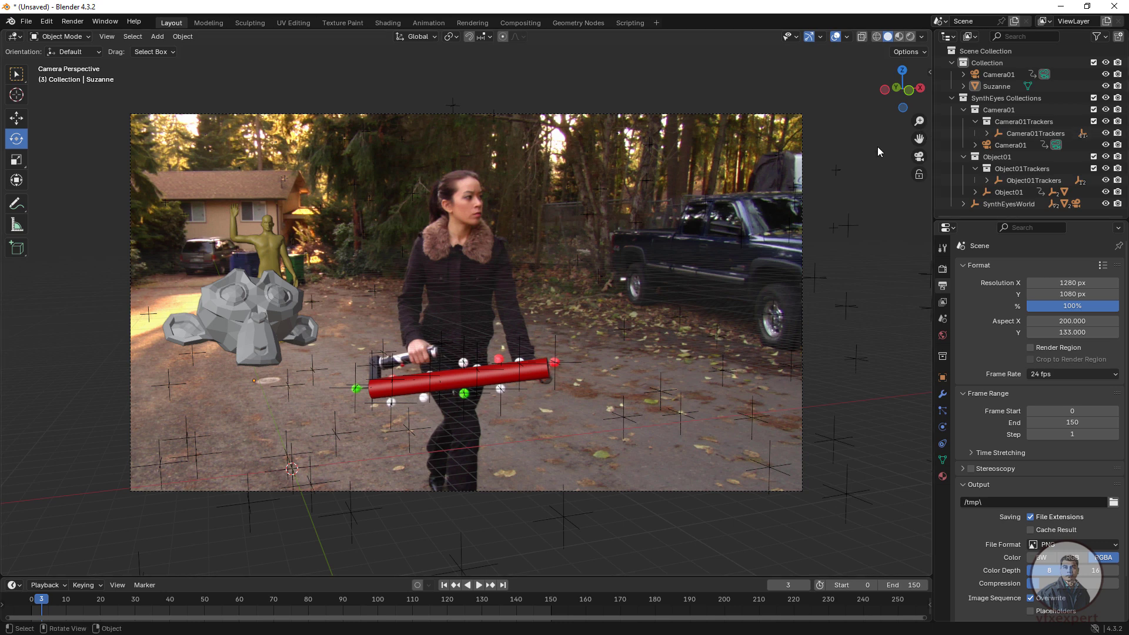
Scale the monkey down in the left side view and raise it onto the ground line, checking it through the tracked camera
left_click(884, 91)
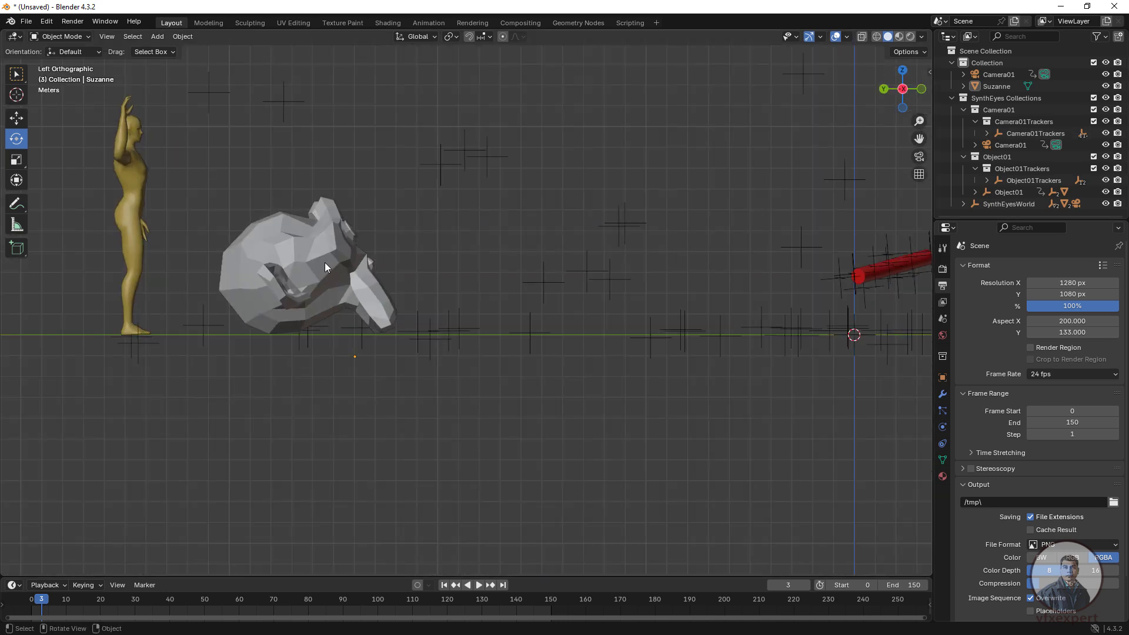
left_click(327, 268)
key("s")
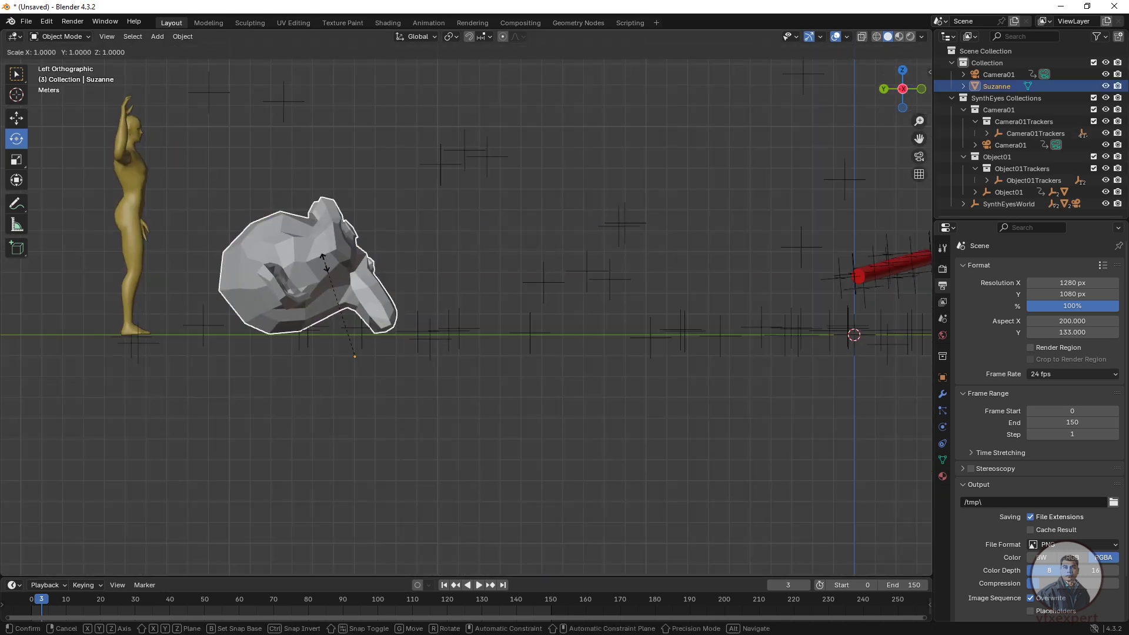
left_click(323, 297)
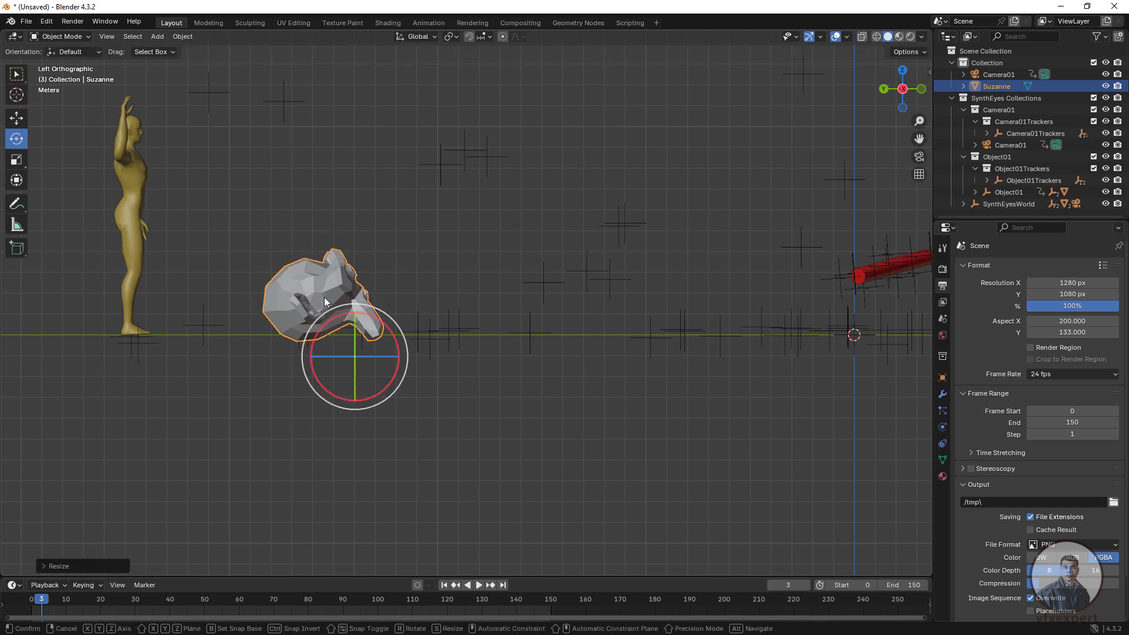
key("g")
key("z")
left_click(350, 320)
left_click(928, 137)
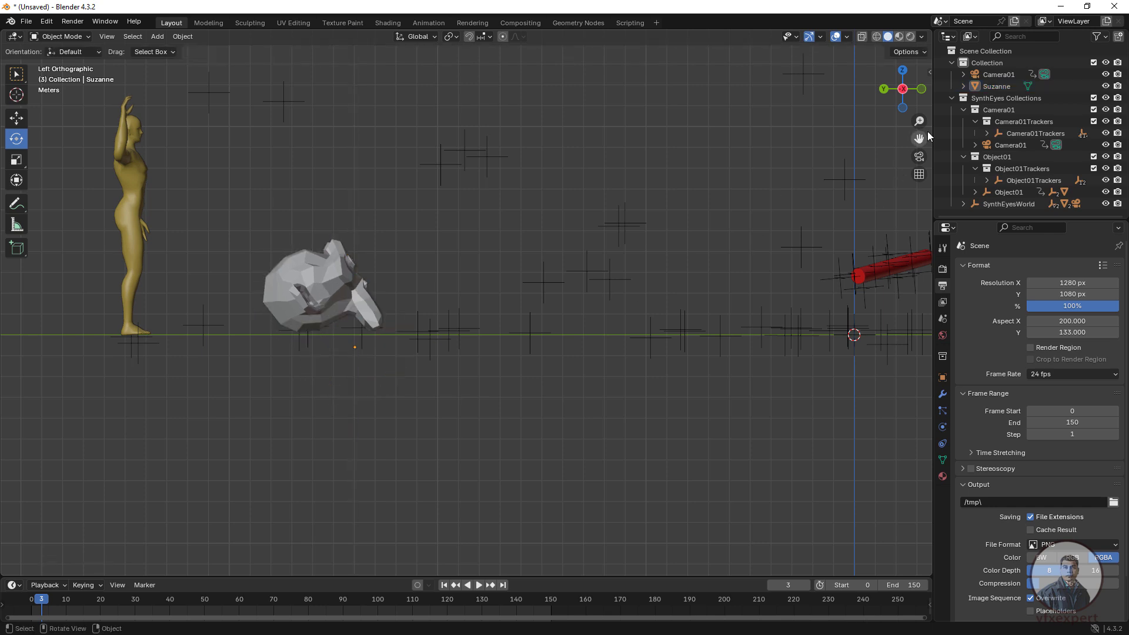
left_click(918, 157)
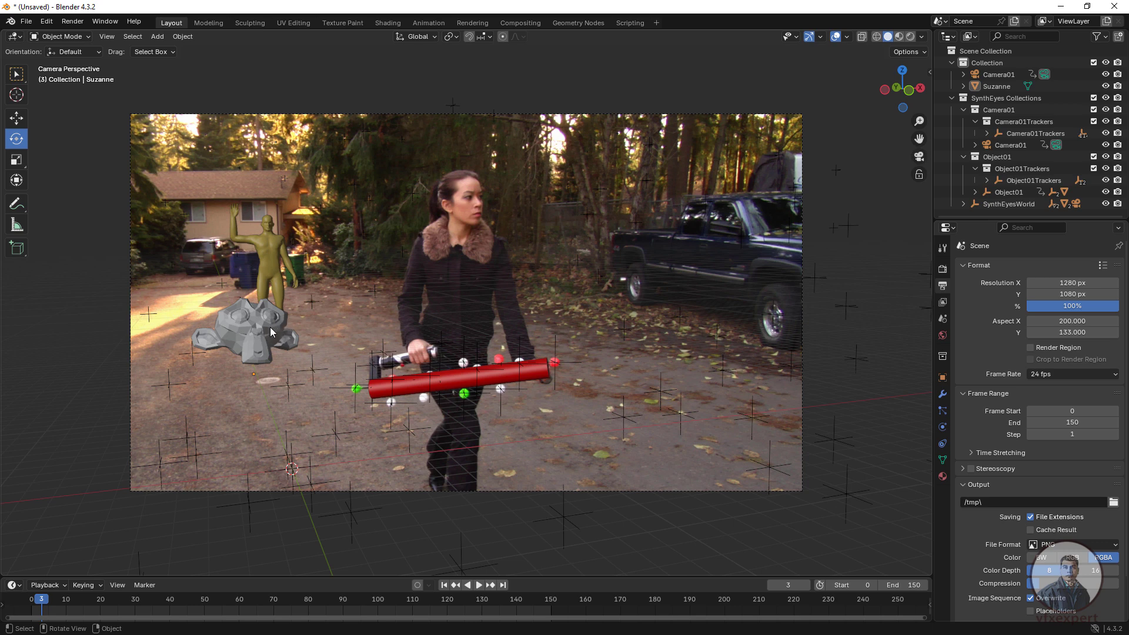
Move the monkey slightly along the X axis toward the woman and deselect it
left_click(263, 325)
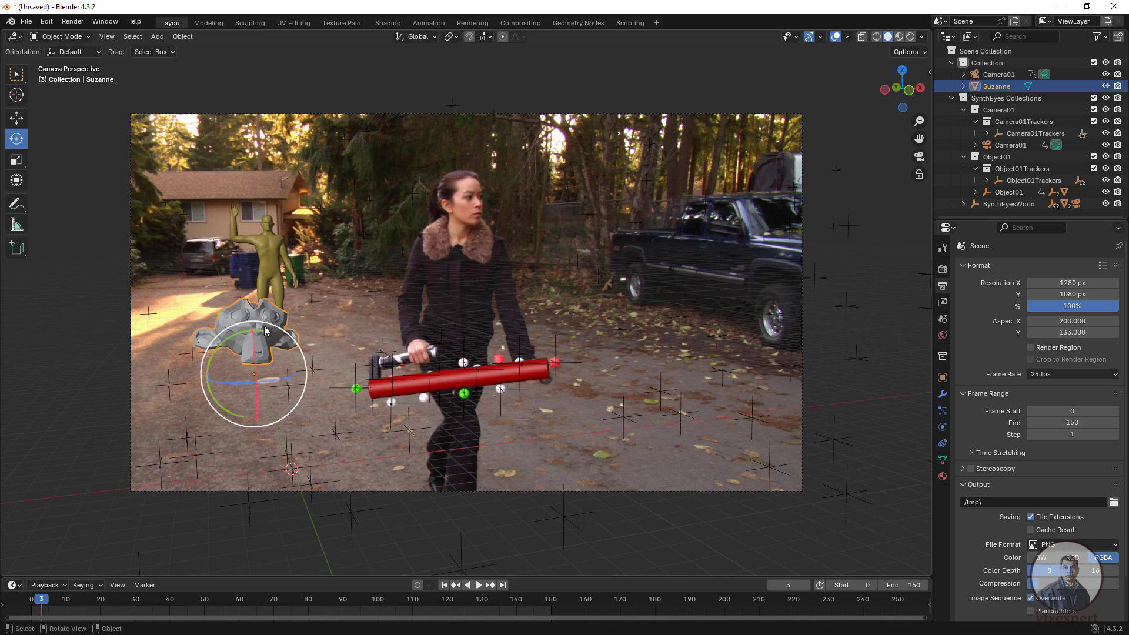
left_click(17, 118)
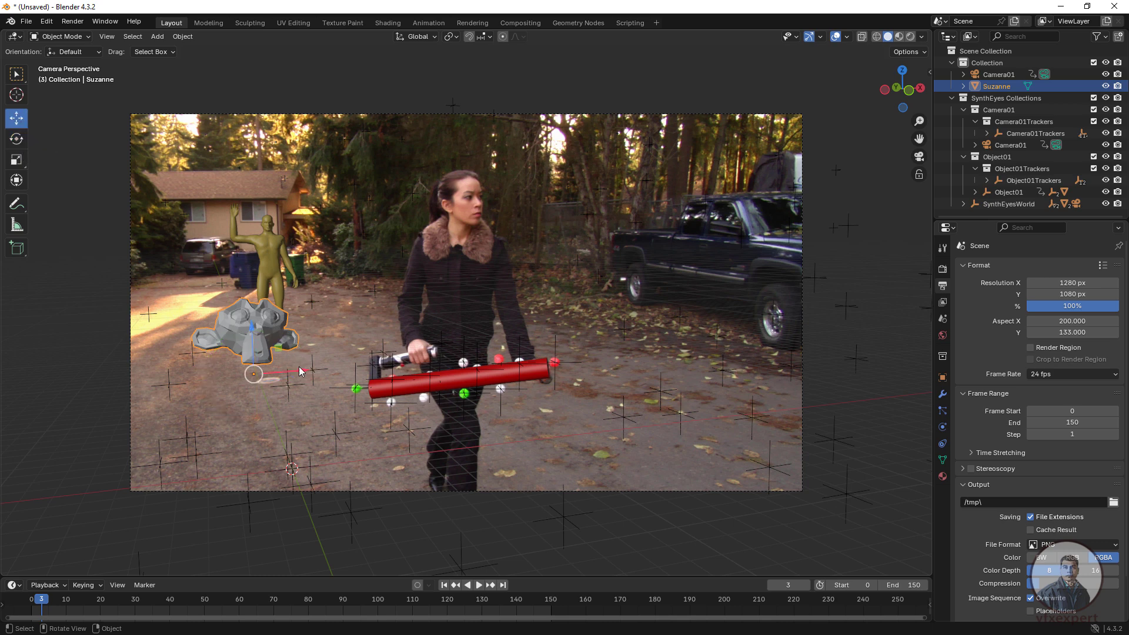
left_click_drag(302, 373, 333, 367)
left_click(753, 541)
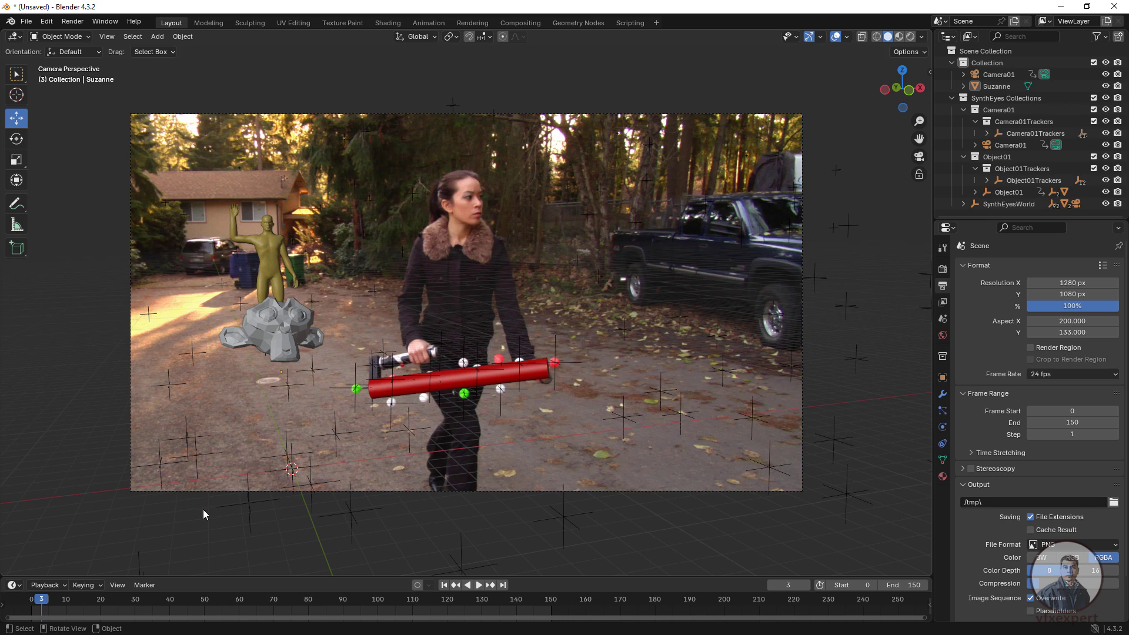
Play back the shot from frame 0 to examine how the monkey sticks to the ground, and return to the start
left_click(444, 585)
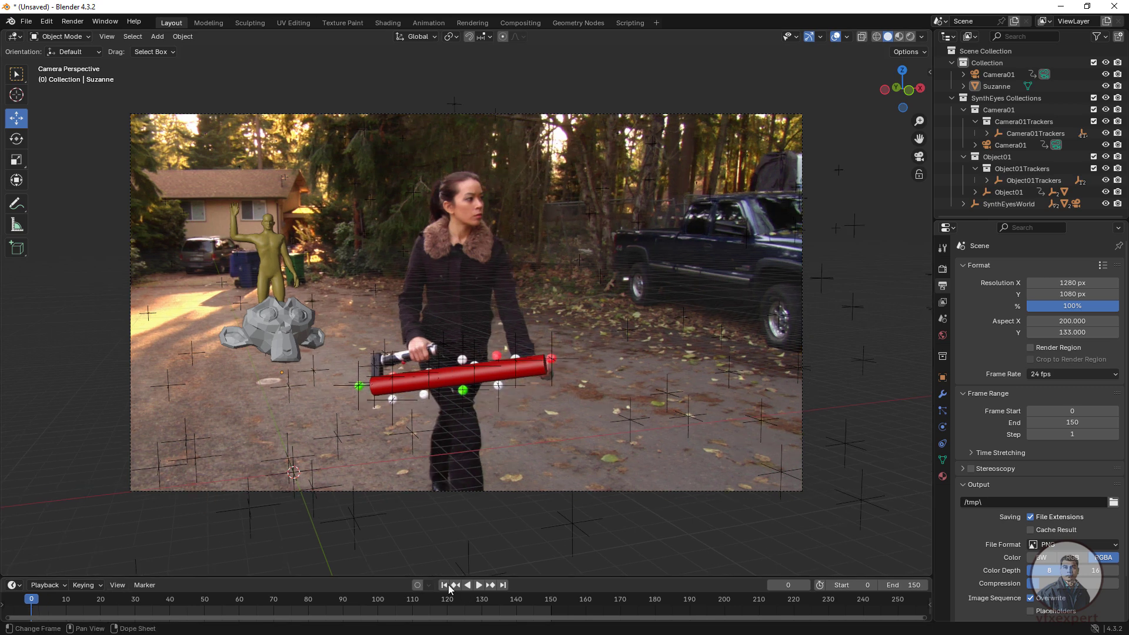
left_click(480, 587)
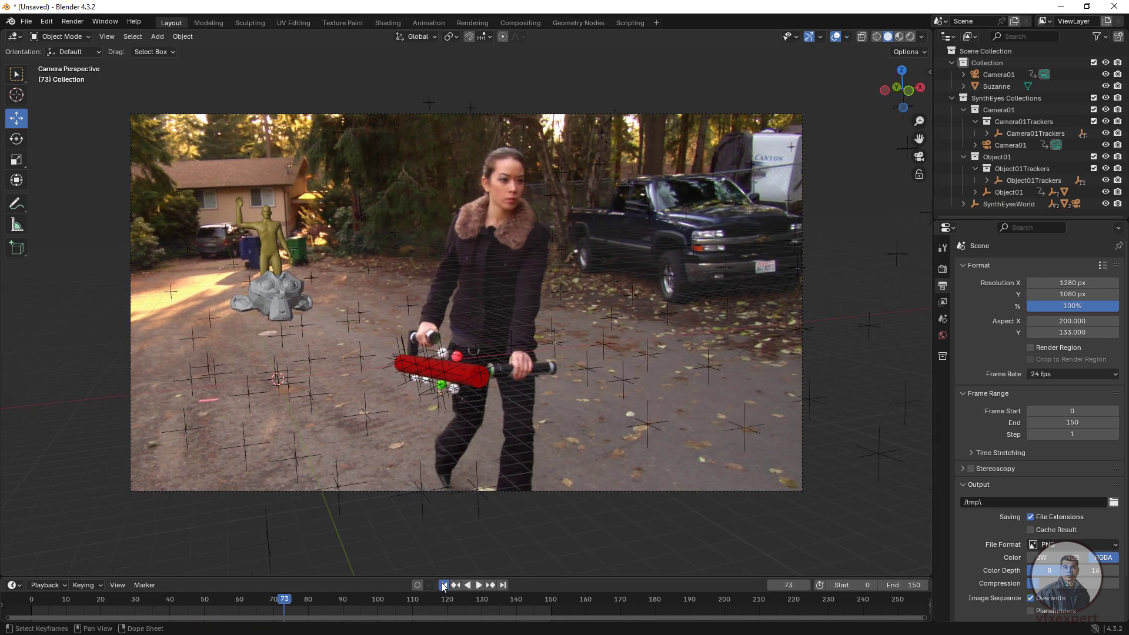
key("Escape")
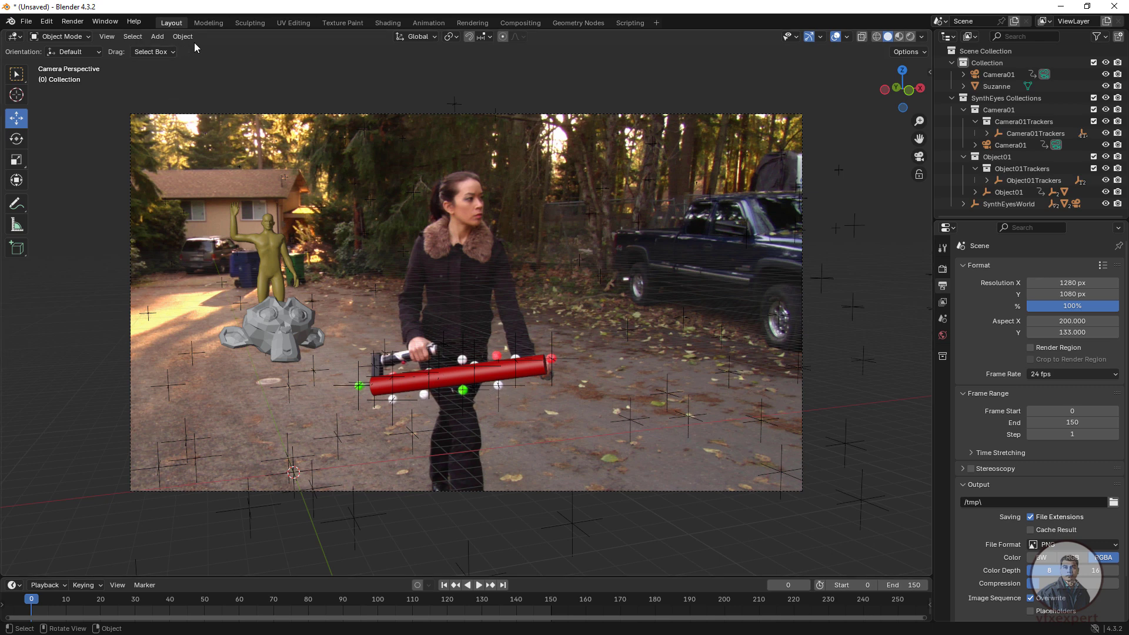
In the left side view, add a cylinder mesh at the world origin below the red tracked cylinder
left_click(884, 90)
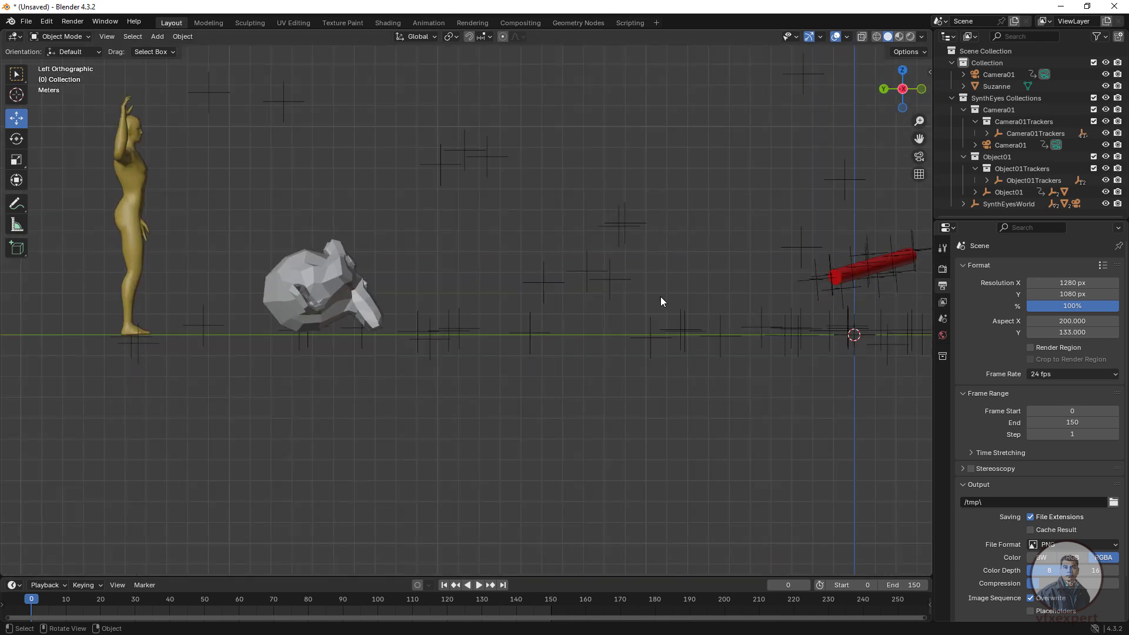
middle_click_drag(615, 368, 581, 418, "shift")
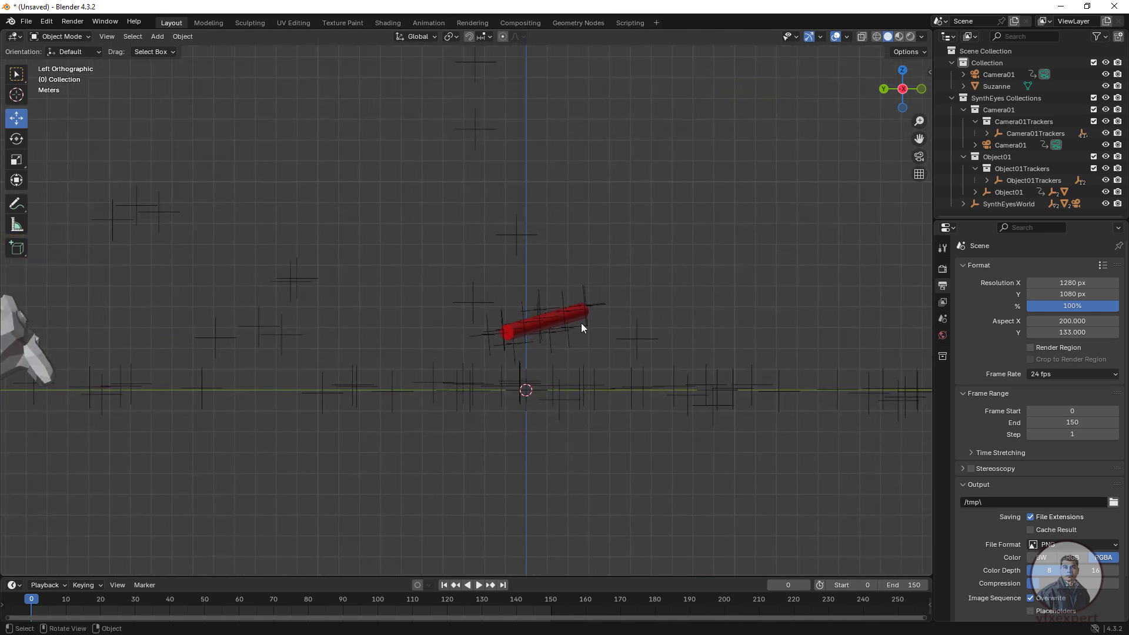
scroll(558, 356, "up", 2)
middle_click_drag(652, 397, 586, 400, "shift")
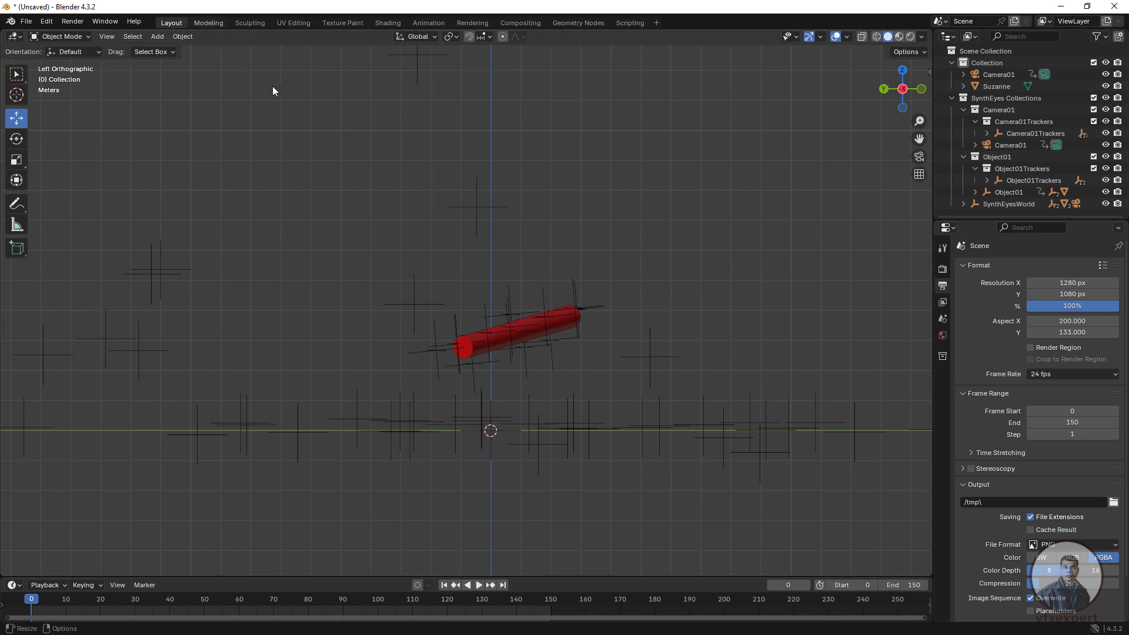
left_click(160, 37)
mouse_move(203, 52)
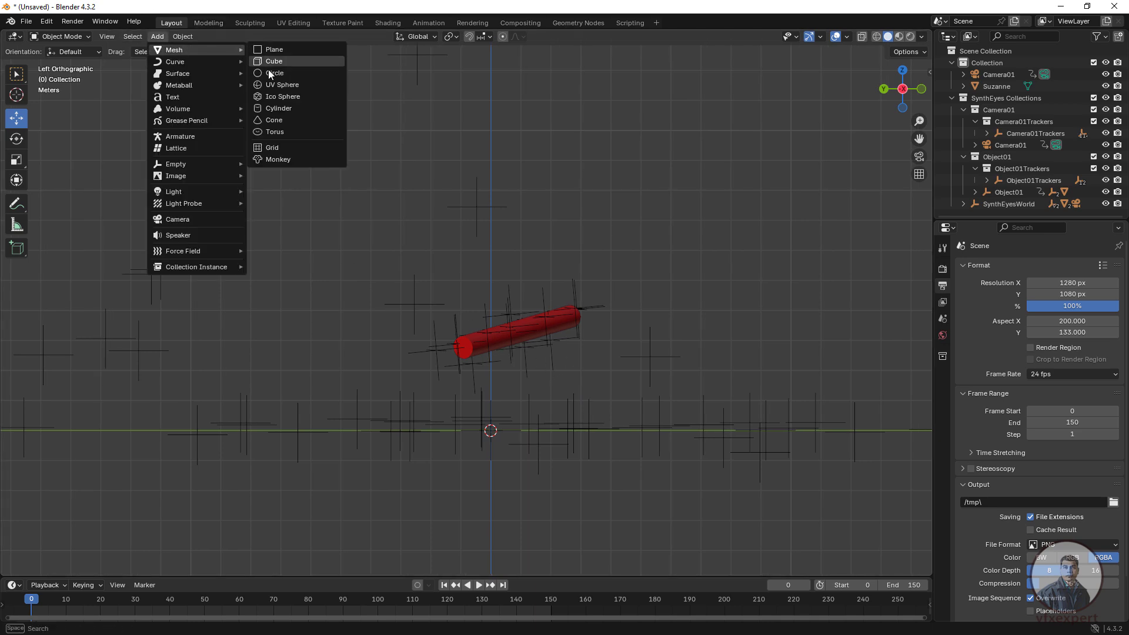
left_click(287, 111)
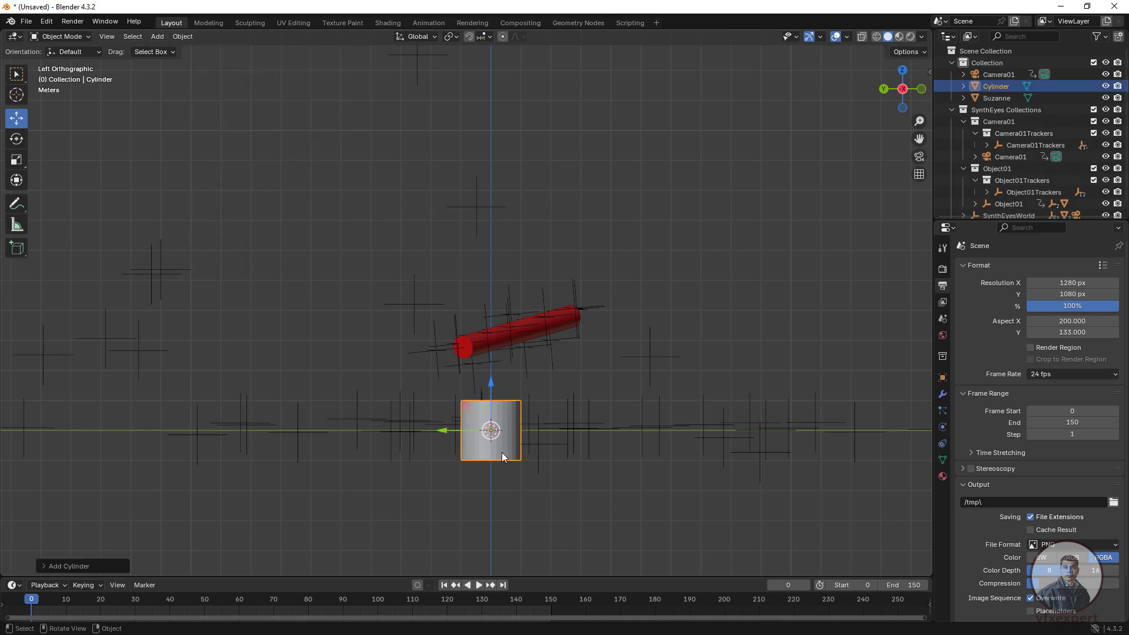
In Edit Mode, move the new cylinder's mesh straight up until its base sits on its origin
key("Tab")
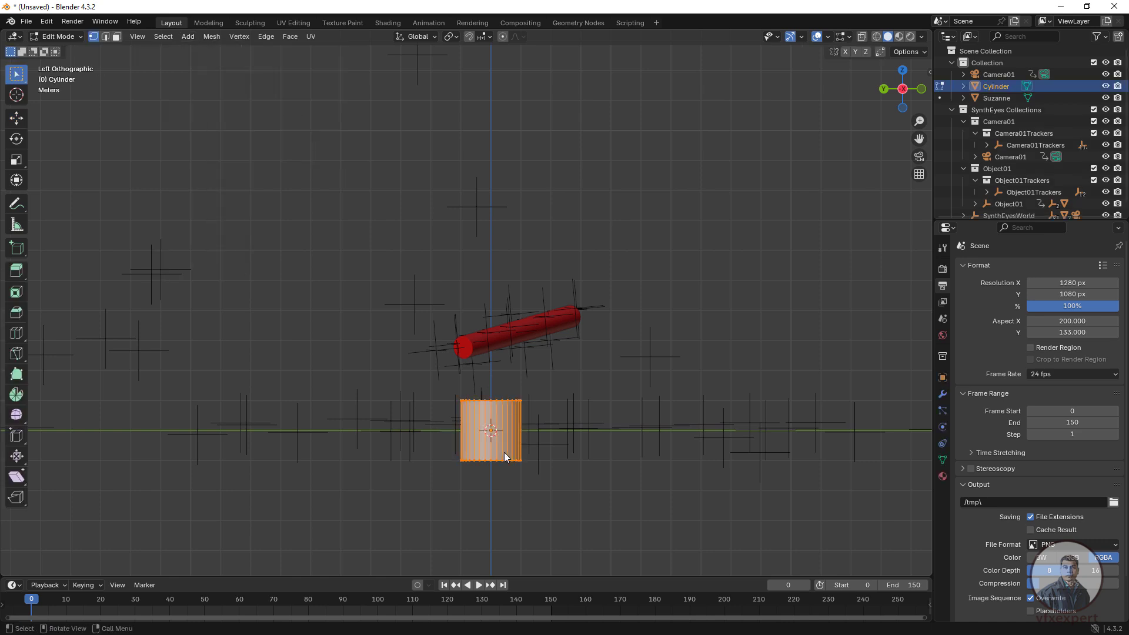
key("g")
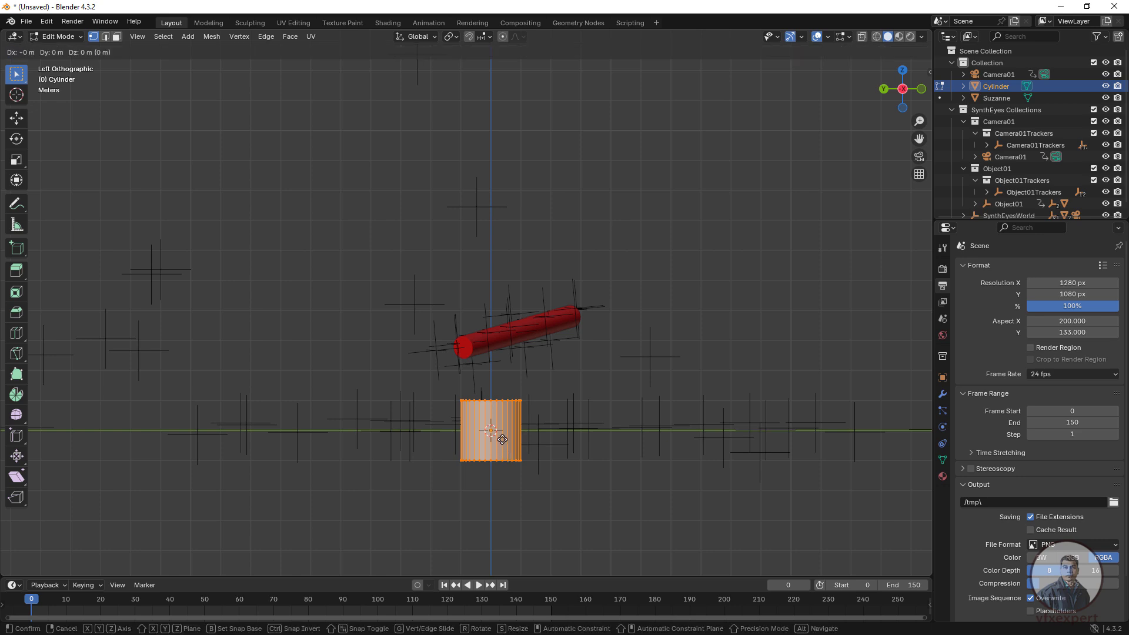
left_click(502, 423)
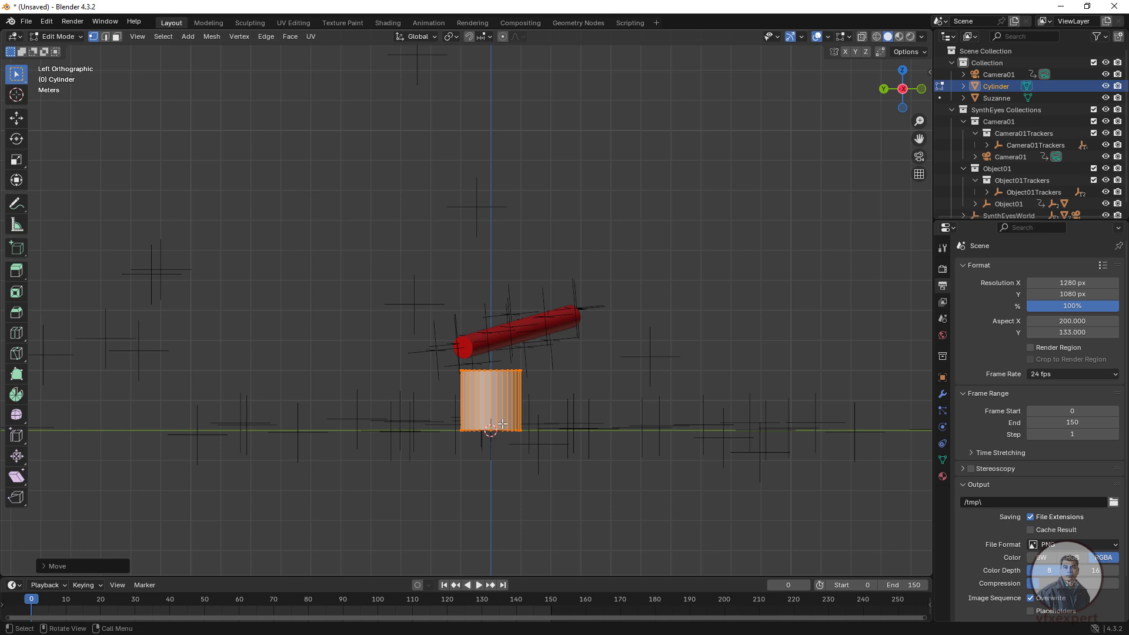
Leave Edit Mode, shrink the new cylinder uniformly, and stretch it along Z into a long thin tube
key("Tab")
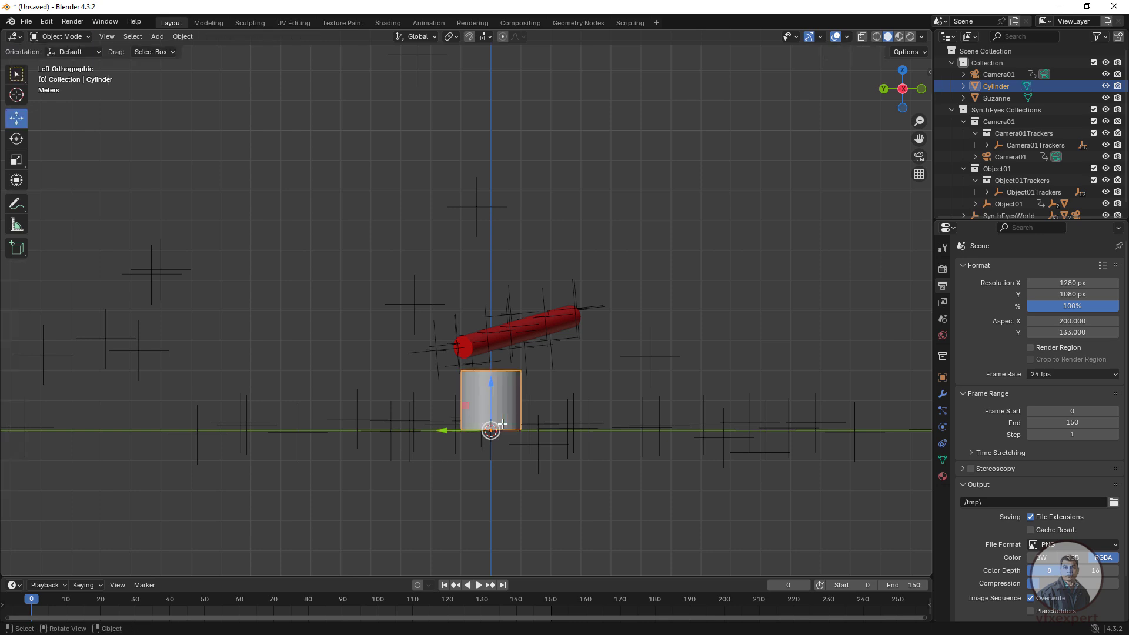
key("s")
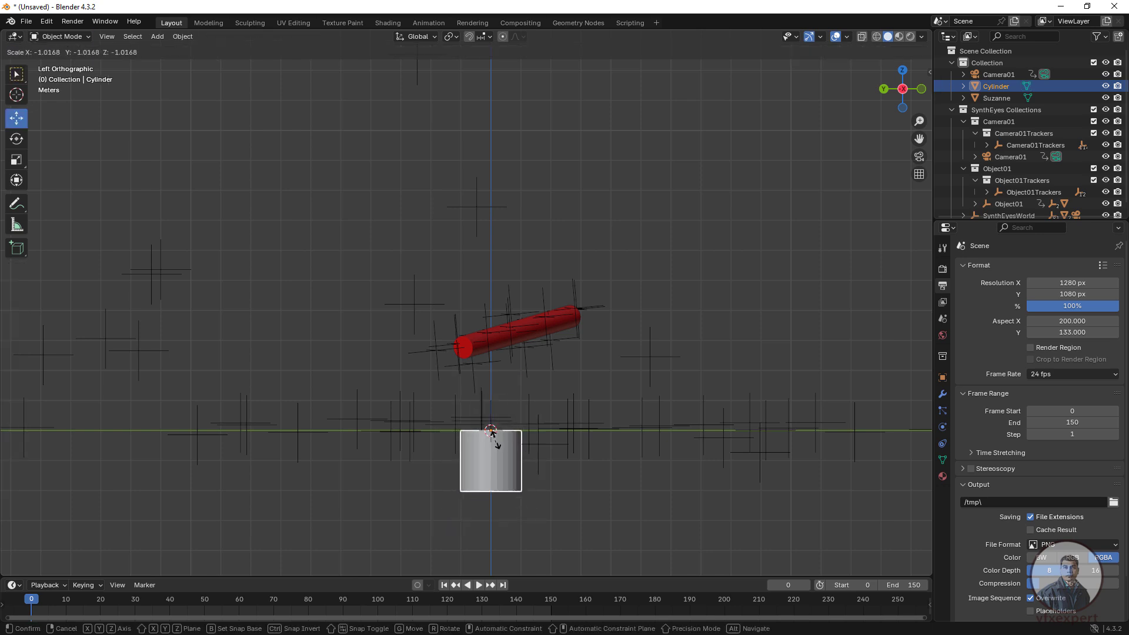
left_click(493, 429)
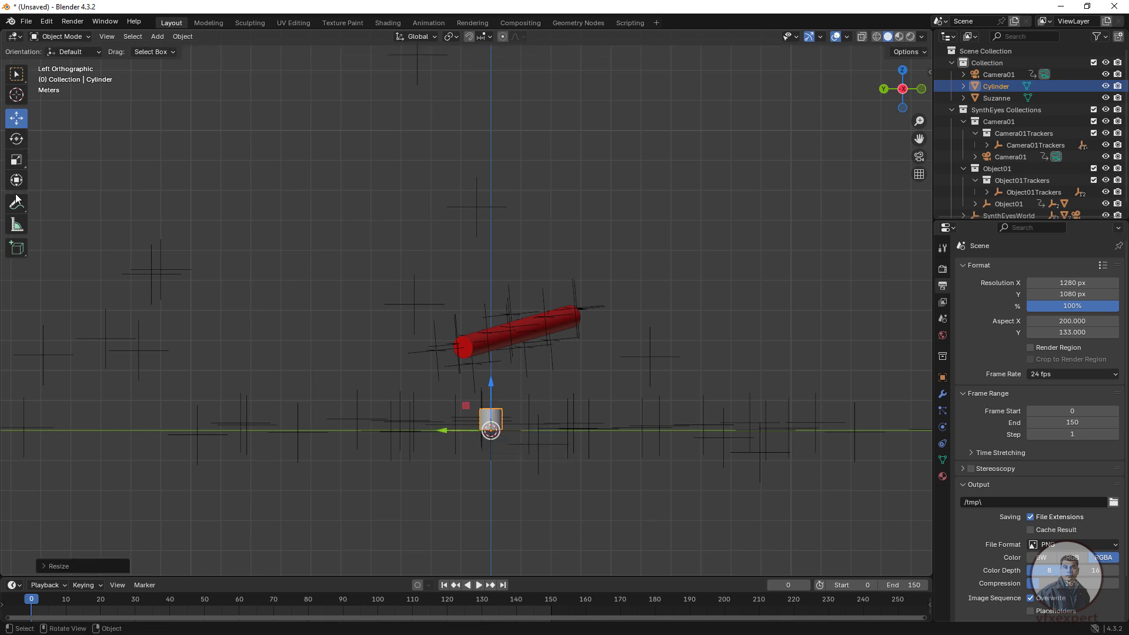
left_click(18, 163)
left_click_drag(491, 386, 492, 176)
In the front view, snap the 3D cursor to the tracker at the red cylinder's far end
left_click(922, 89)
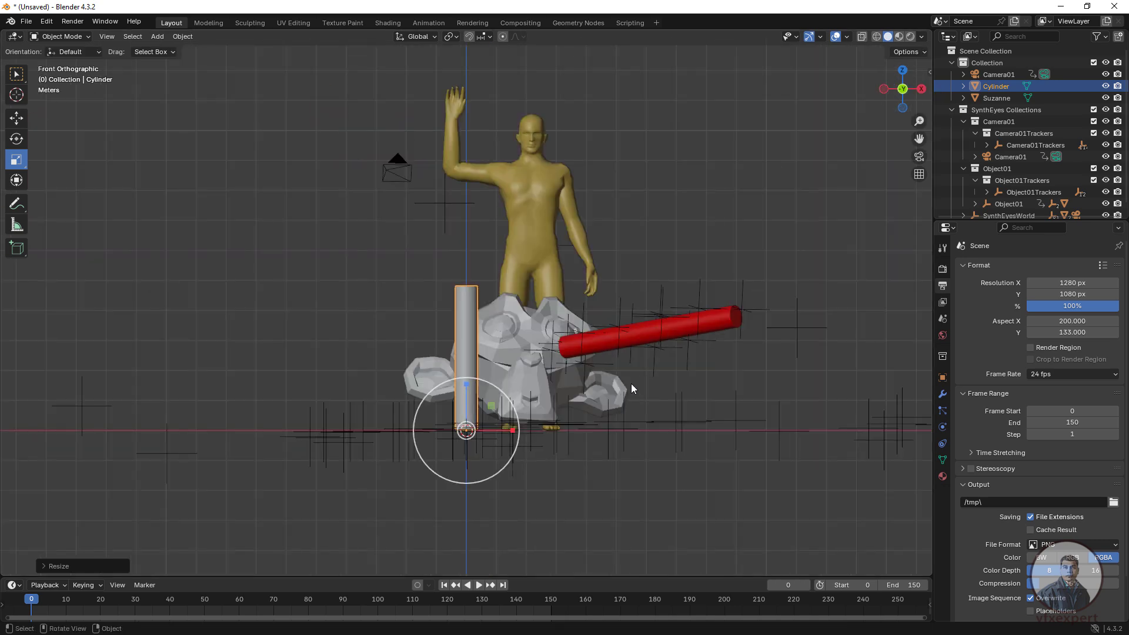
left_click(743, 314)
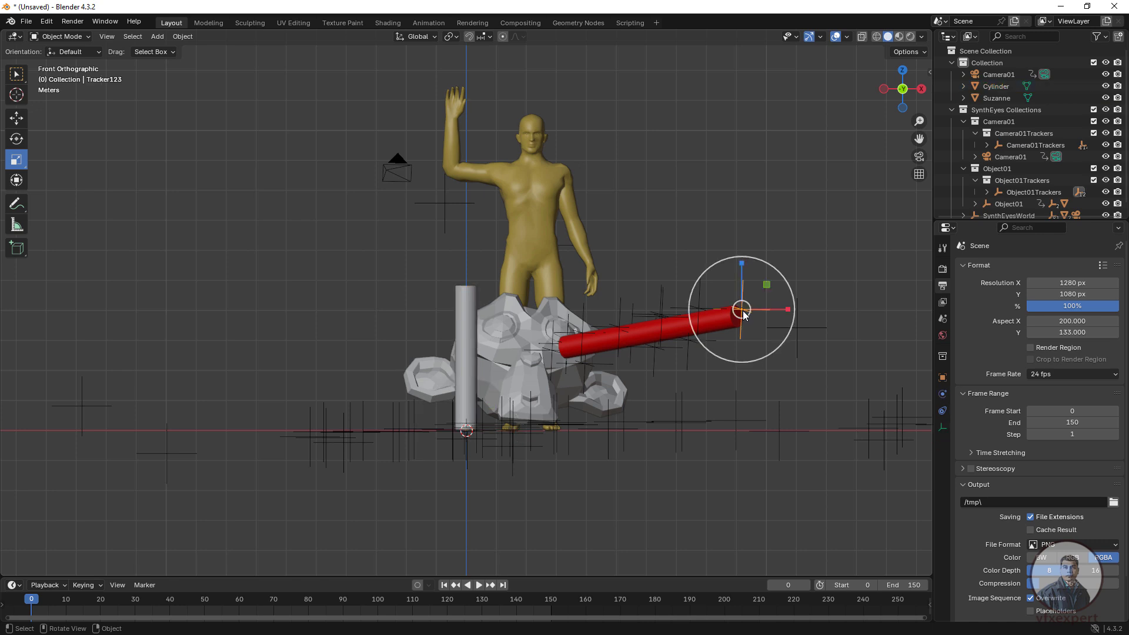
right_click(743, 314)
mouse_move(689, 300)
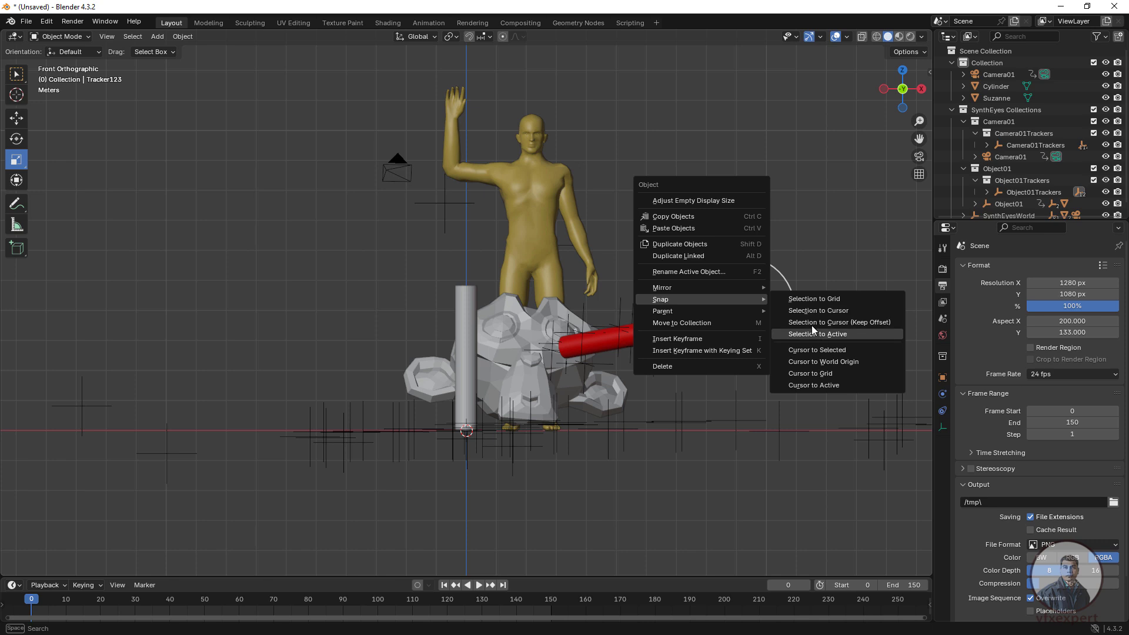
left_click(824, 355)
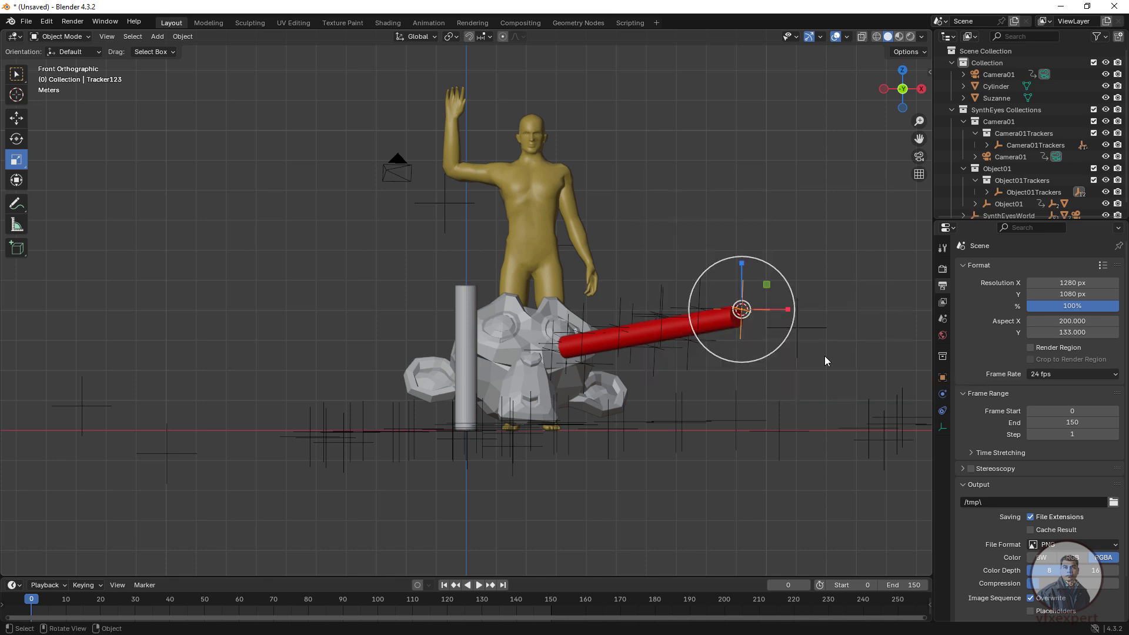
Snap the grey cylinder to the 3D cursor
left_click(470, 382)
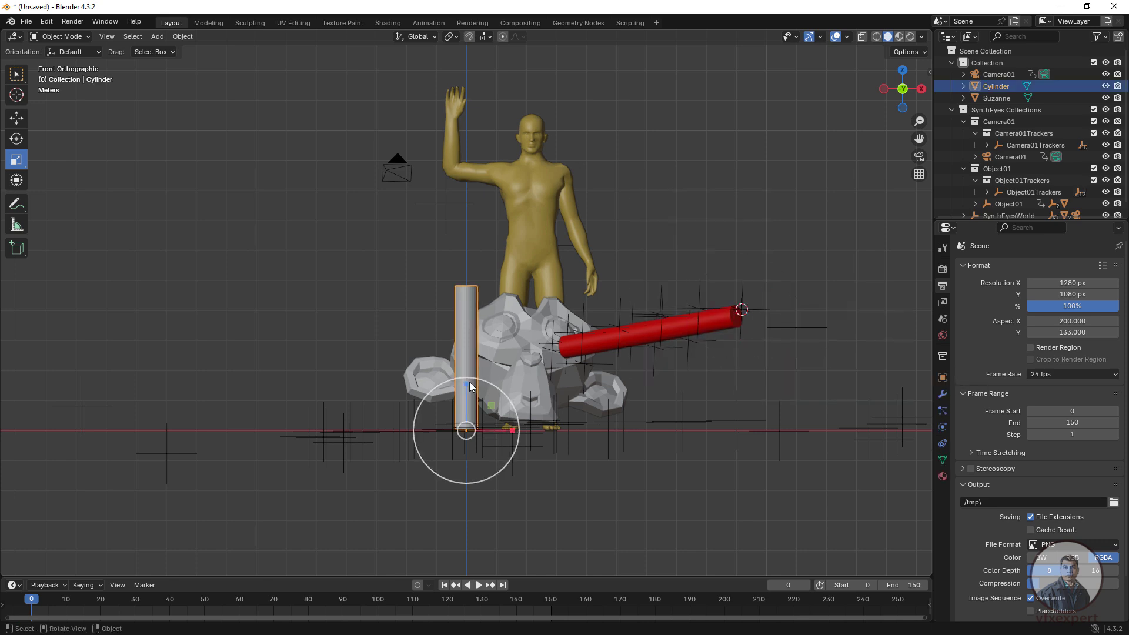
right_click(470, 382)
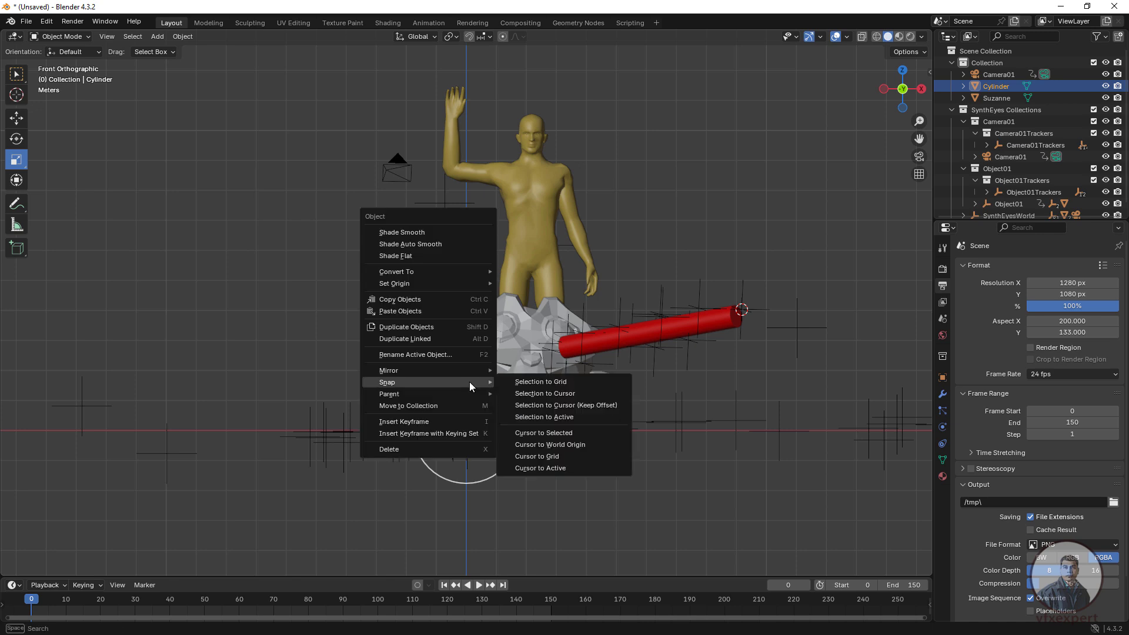
left_click(560, 395)
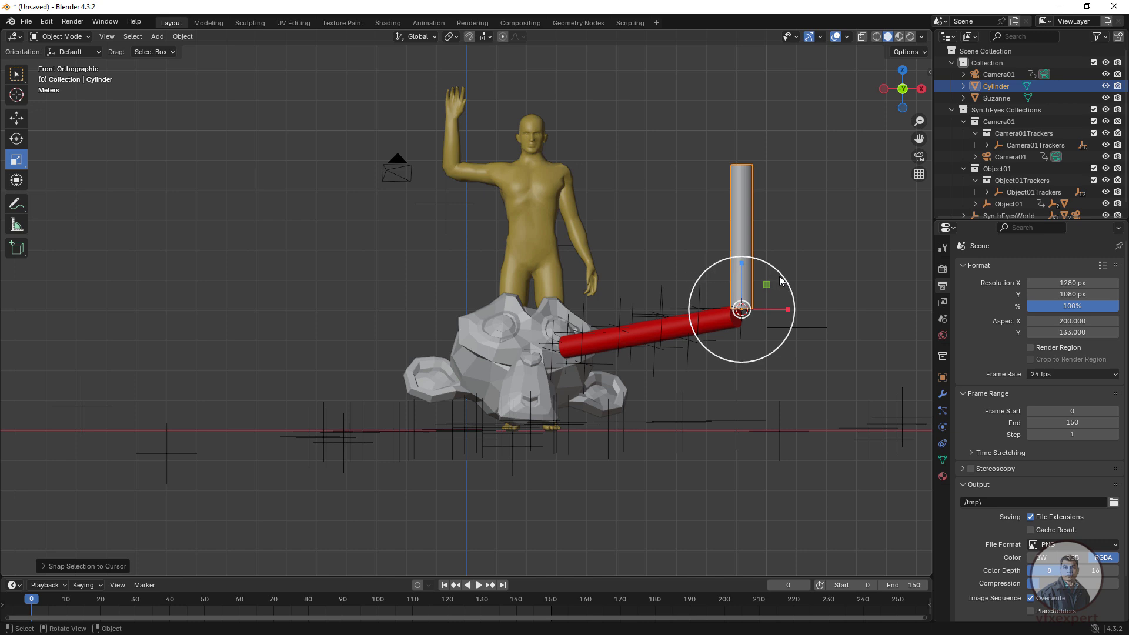
Rotate the grey cylinder in the front view until it runs parallel to the red tracked cylinder
left_click_drag(763, 266, 755, 360)
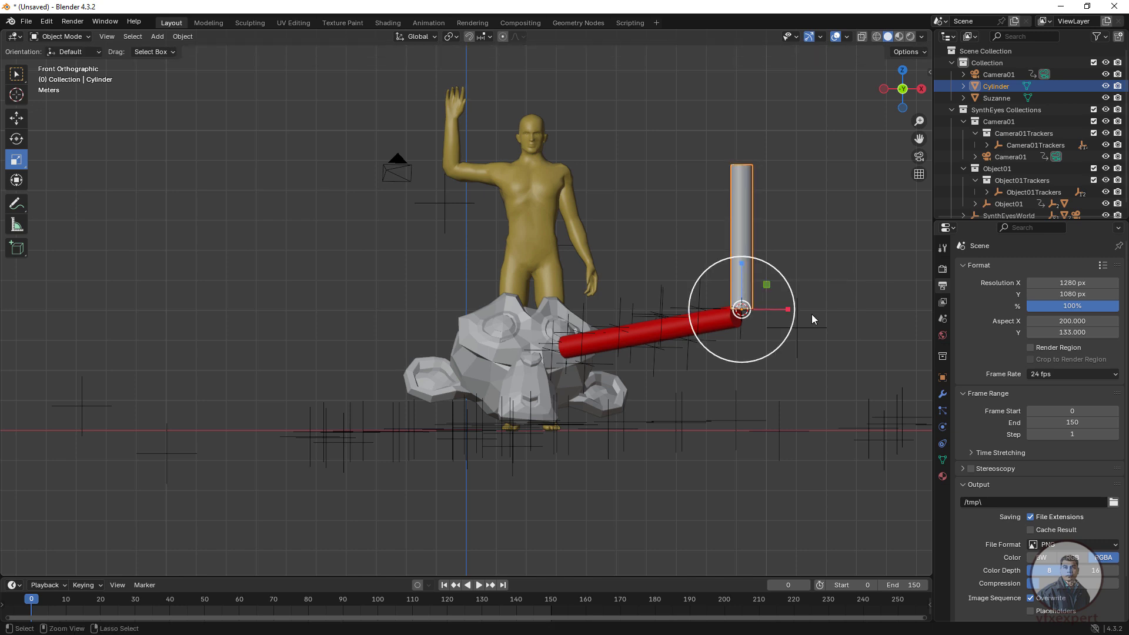
key("shift+space")
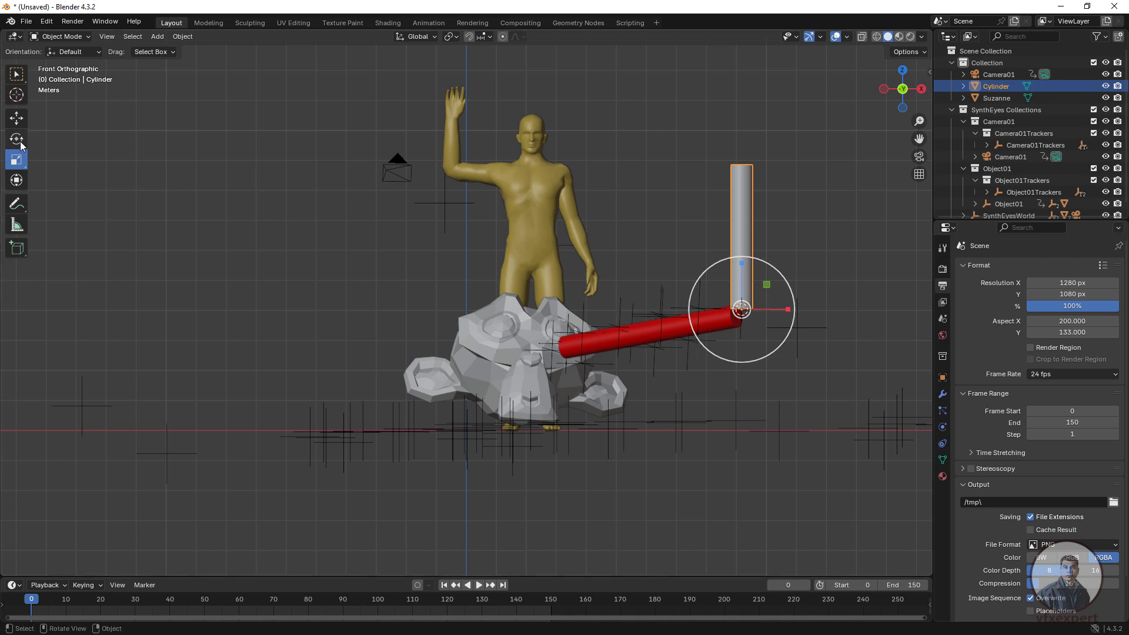
key("r")
left_click_drag(732, 361, 820, 305)
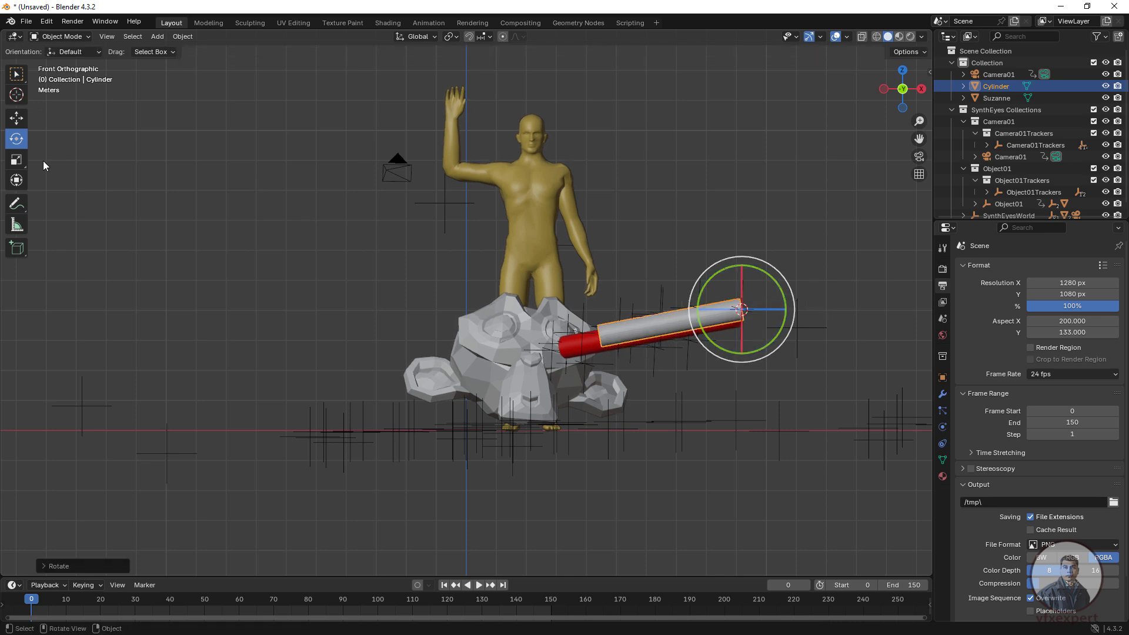
Set the transform orientation to Local and stretch the grey cylinder along its local Z to about the red cylinder's length
left_click(22, 165)
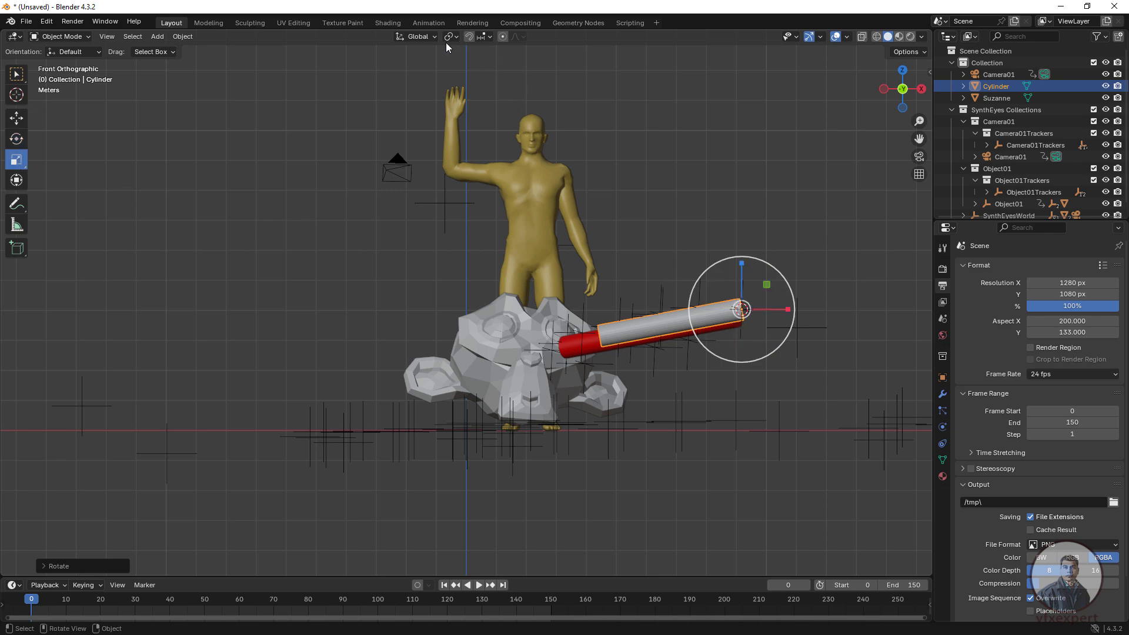
left_click(417, 36)
left_click(405, 85)
key("s")
key("z")
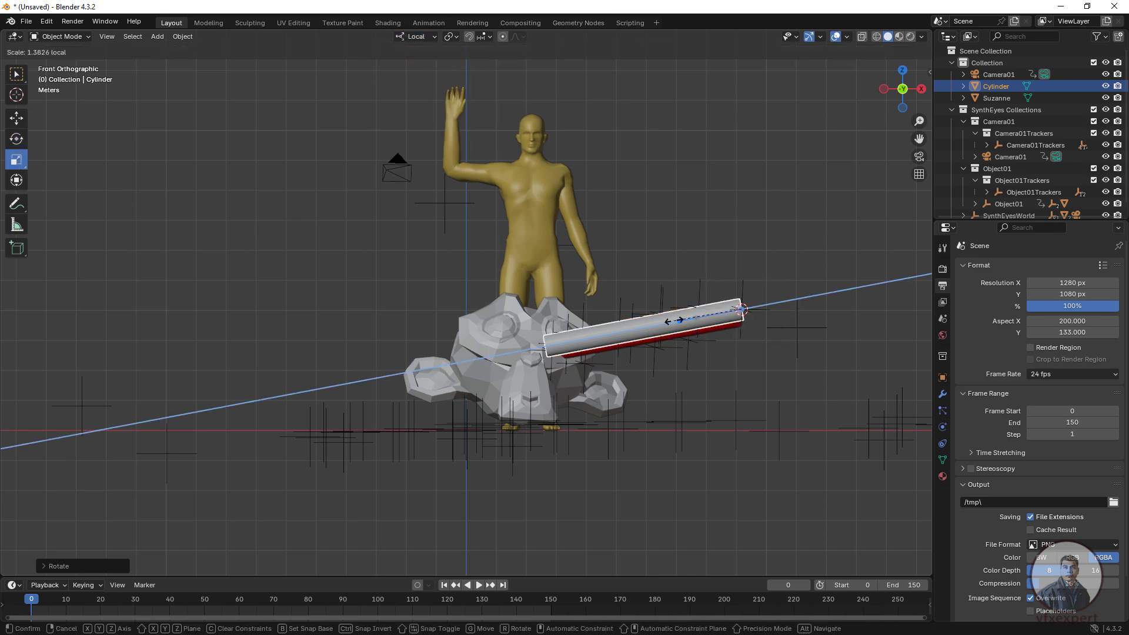
left_click(681, 319)
Fine-tune the grey cylinder's position, rotation and length so it covers the red cylinder in the front view
left_click(17, 118)
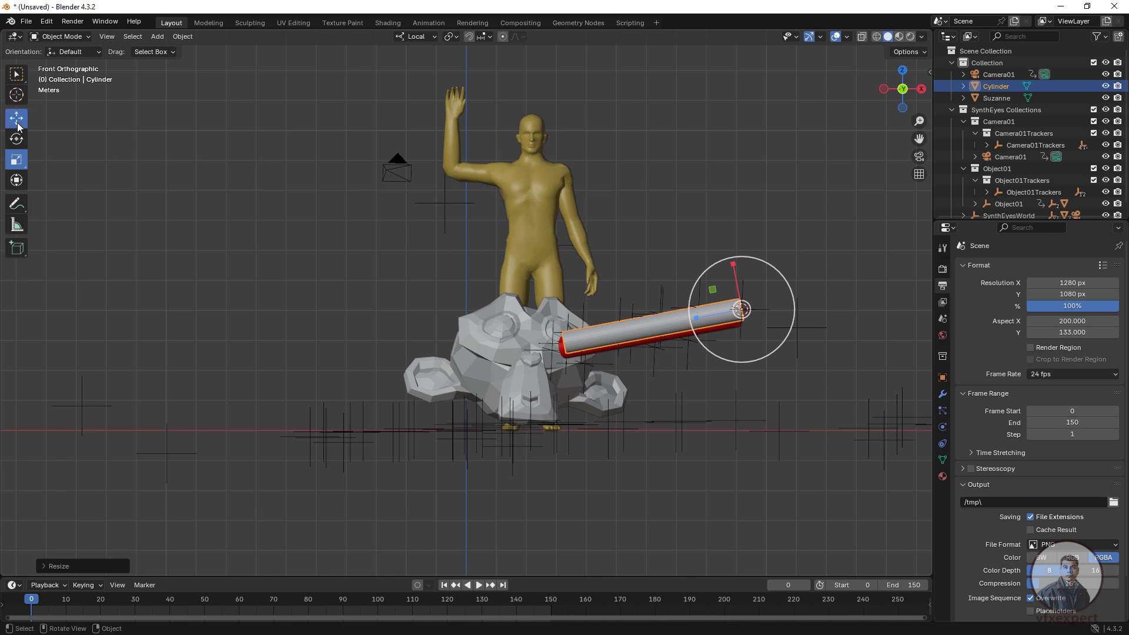
mouse_move(733, 265)
left_mouse_down()
mouse_move(711, 274)
mouse_move(735, 270)
left_mouse_up()
key("shift+space")
key("r")
left_click(16, 117)
key("shift+space")
key("s")
mouse_move(698, 322)
left_mouse_down()
mouse_move(671, 329)
mouse_move(700, 322)
left_mouse_up()
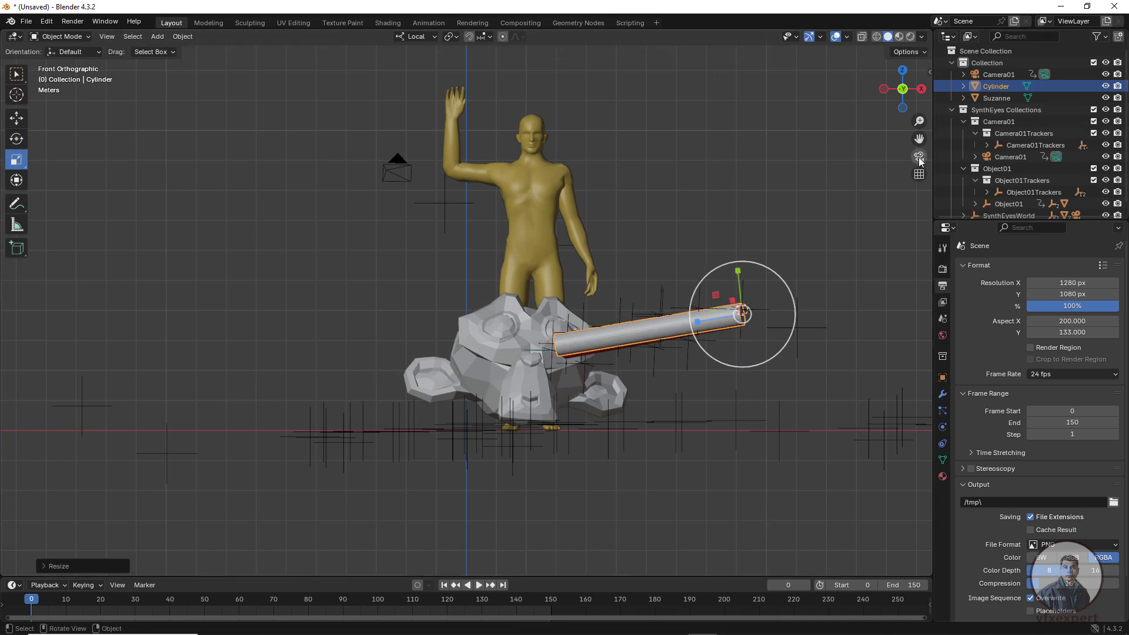
In the camera view, rotate and rescale the grey cylinder until it covers the red cylinder over the blaster
left_click(920, 158)
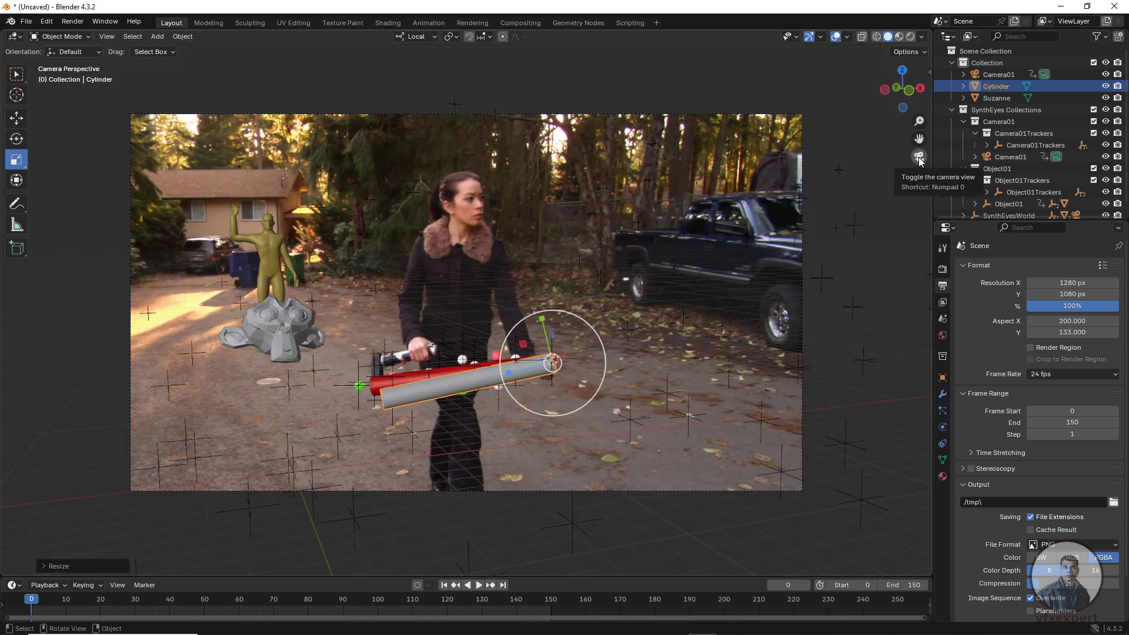
left_click(17, 138)
left_click_drag(600, 339, 605, 351)
left_click(17, 159)
left_click_drag(501, 366, 499, 369)
key("z")
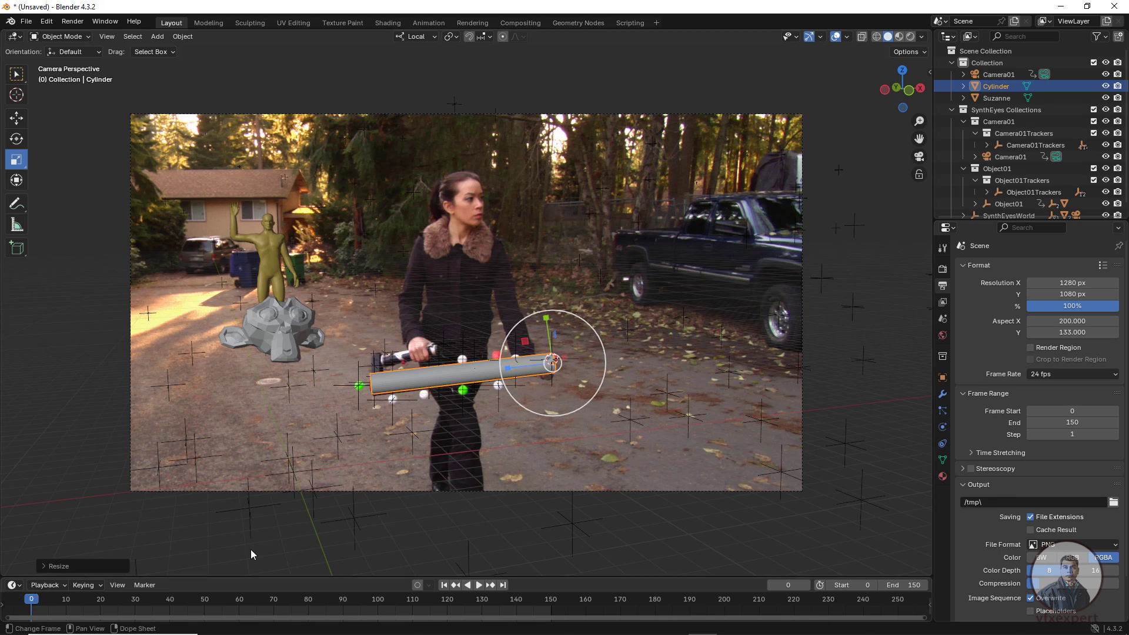
Play back the shot to examine whether the grey cylinder follows the blaster, and return to the first frame
key("space")
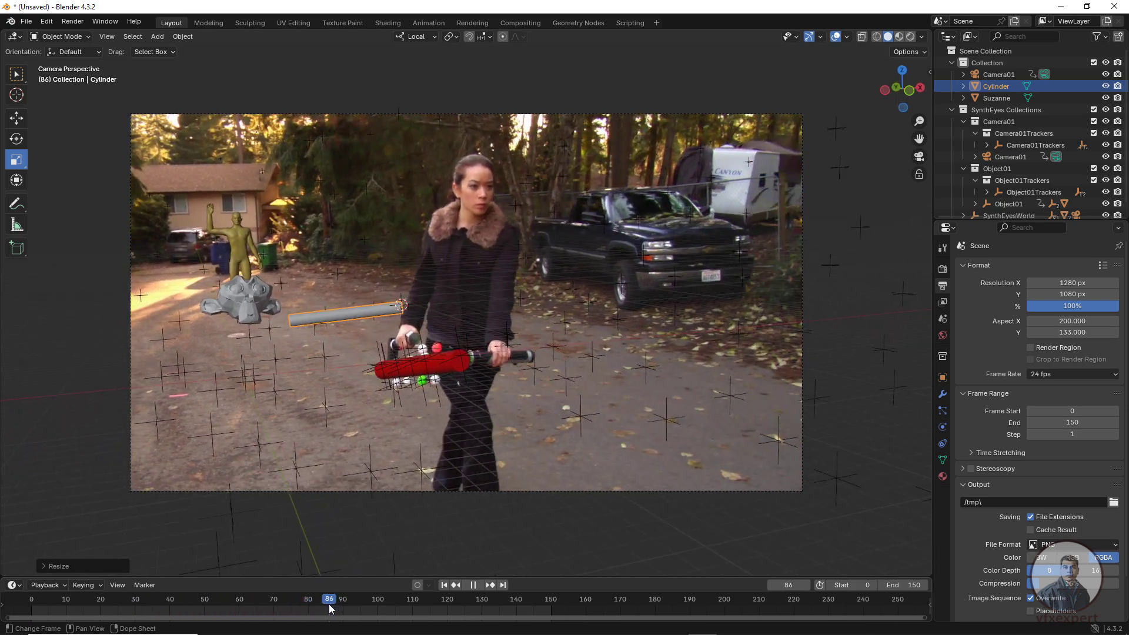
left_click_drag(330, 605, 301, 605)
key("space")
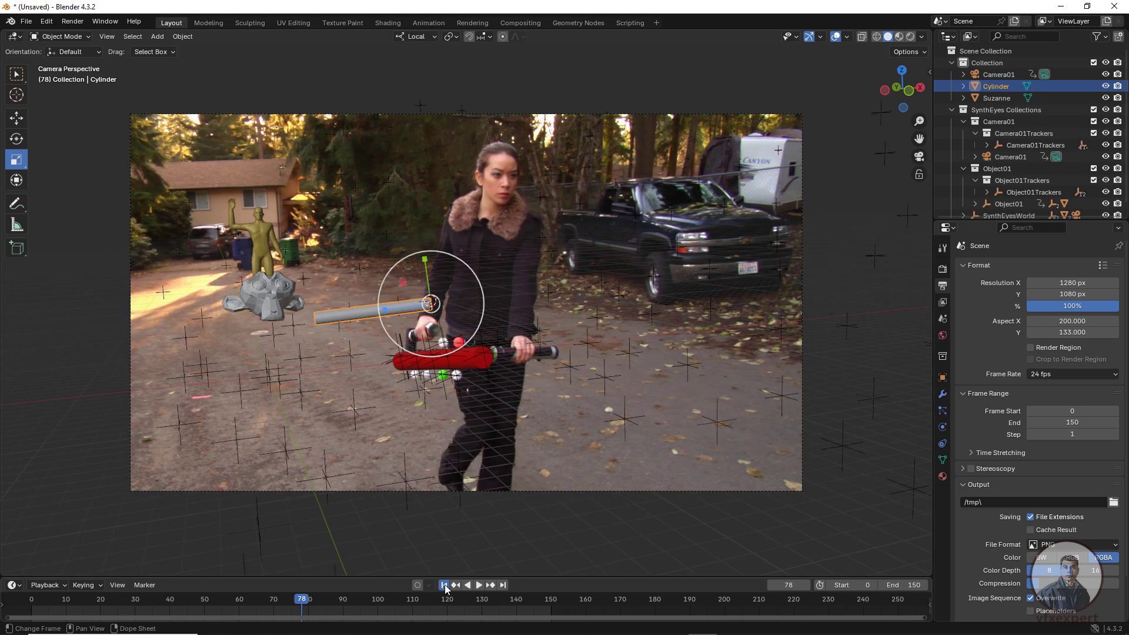
left_click(445, 585)
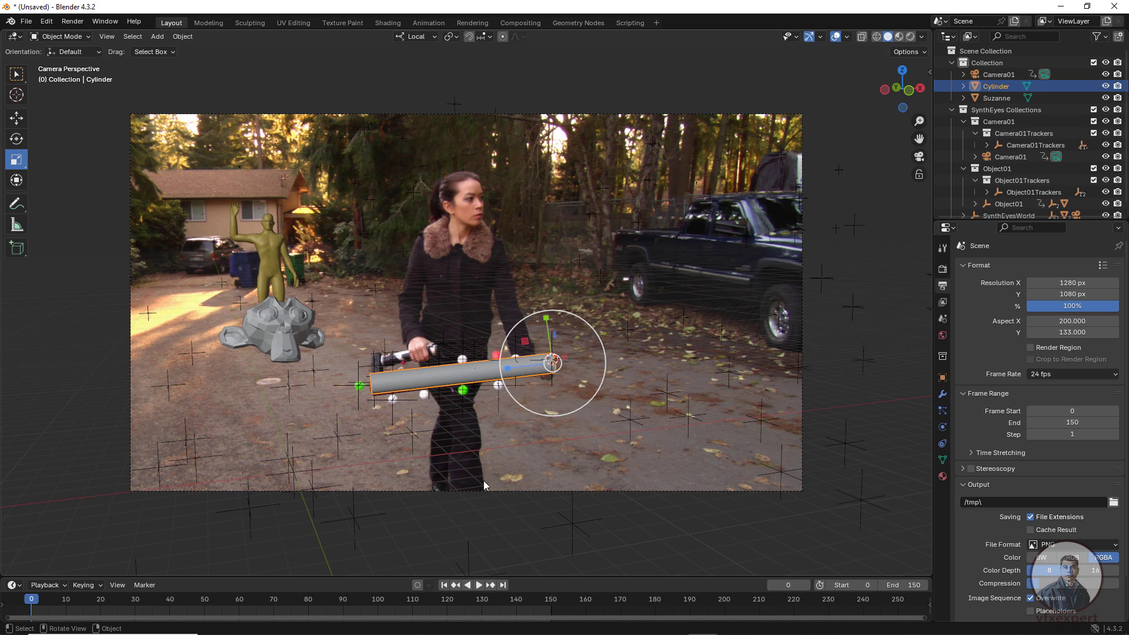
Parent the grey cylinder to a tracker near the red cylinder's near end, using the Object parent type
middle_click_drag(454, 471, 531, 509)
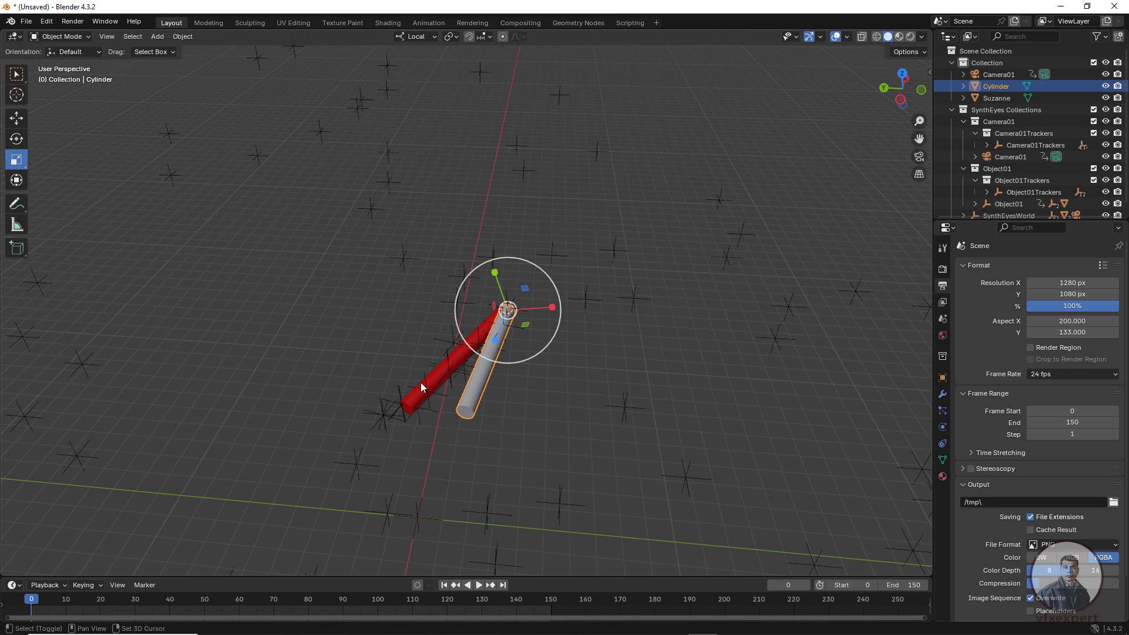
left_click(416, 404, "shift")
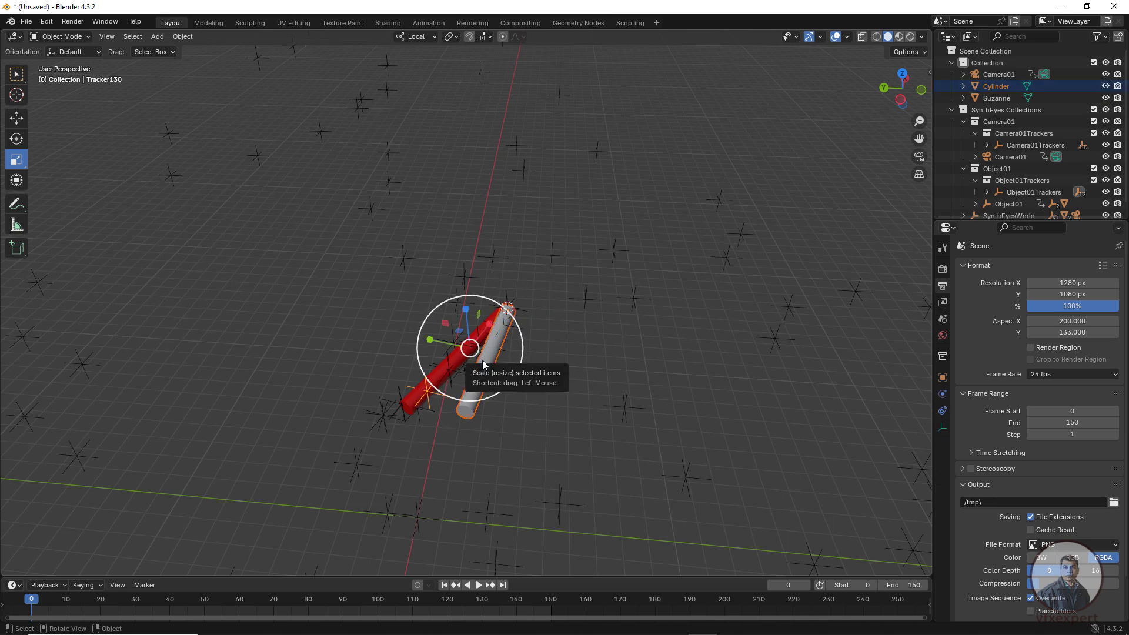
right_click(447, 361)
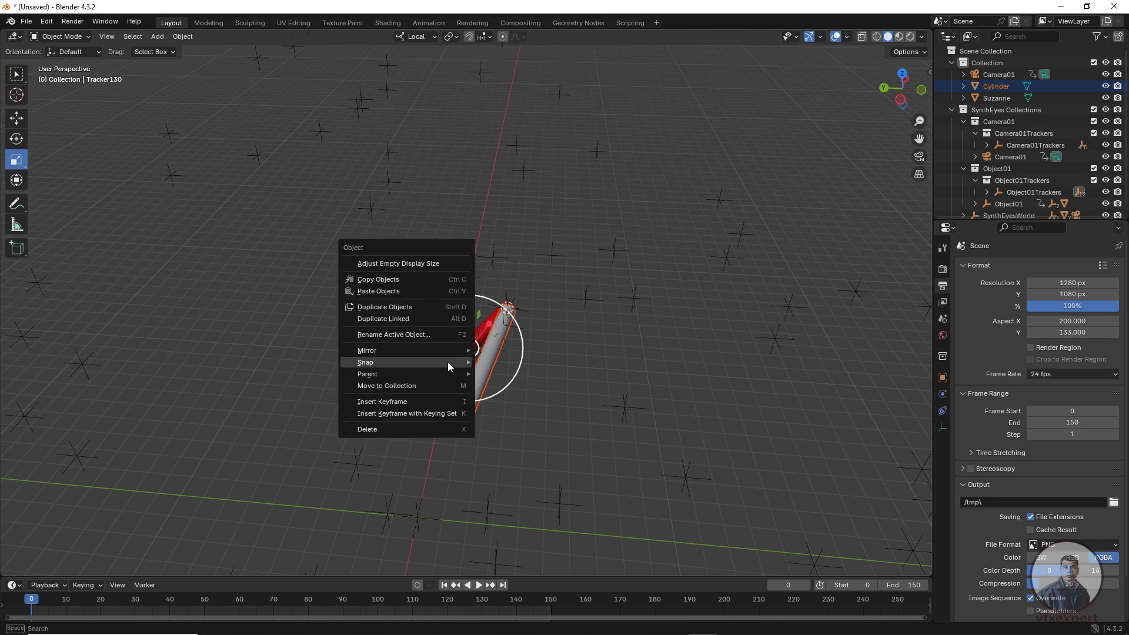
mouse_move(394, 372)
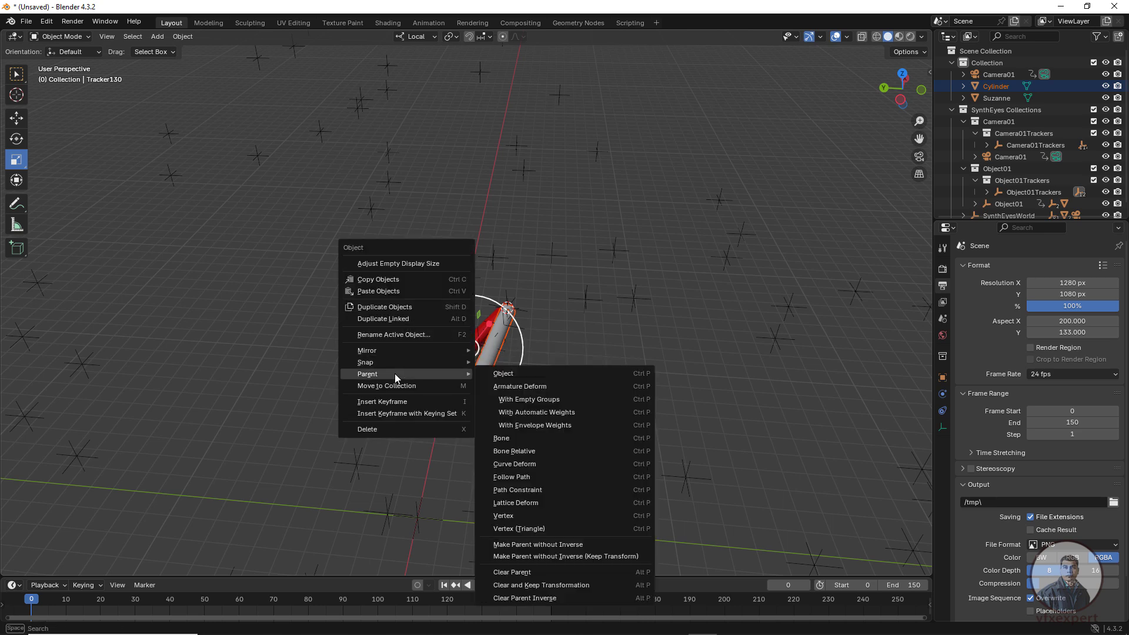
left_click(505, 375)
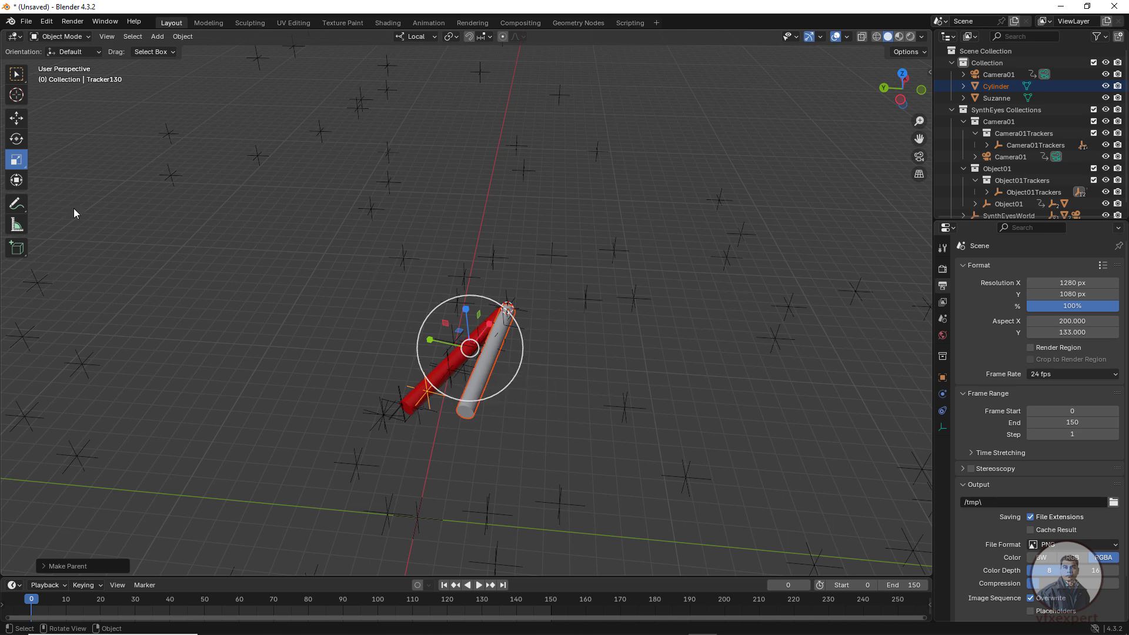
Reselect only the grey cylinder and snap it to the 3D cursor
left_click(17, 139)
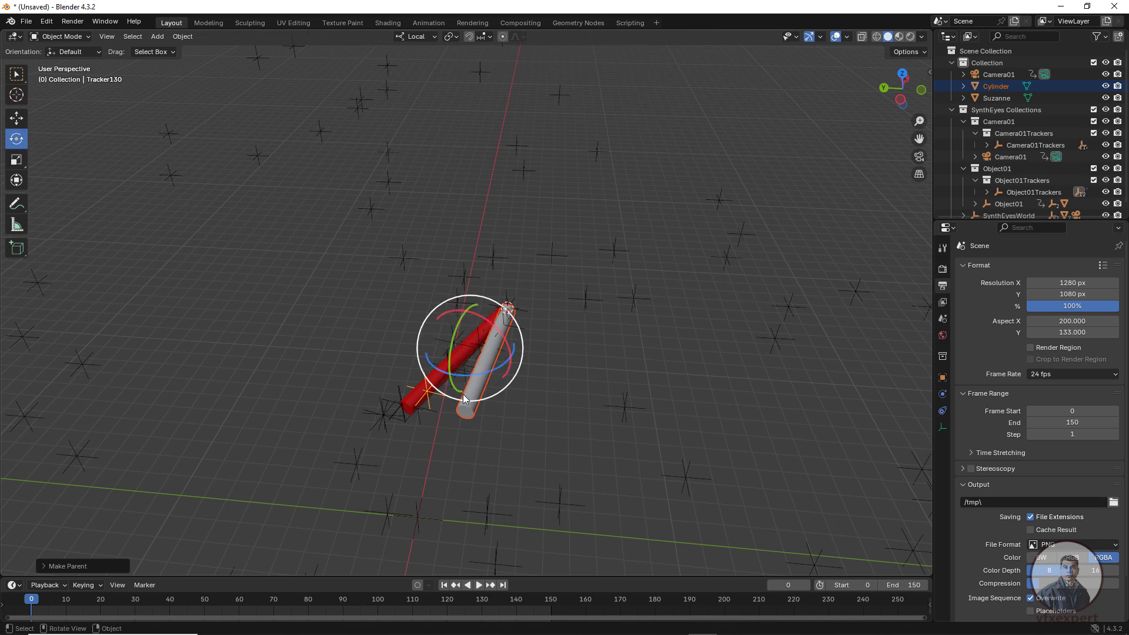
left_click_drag(459, 387, 475, 378)
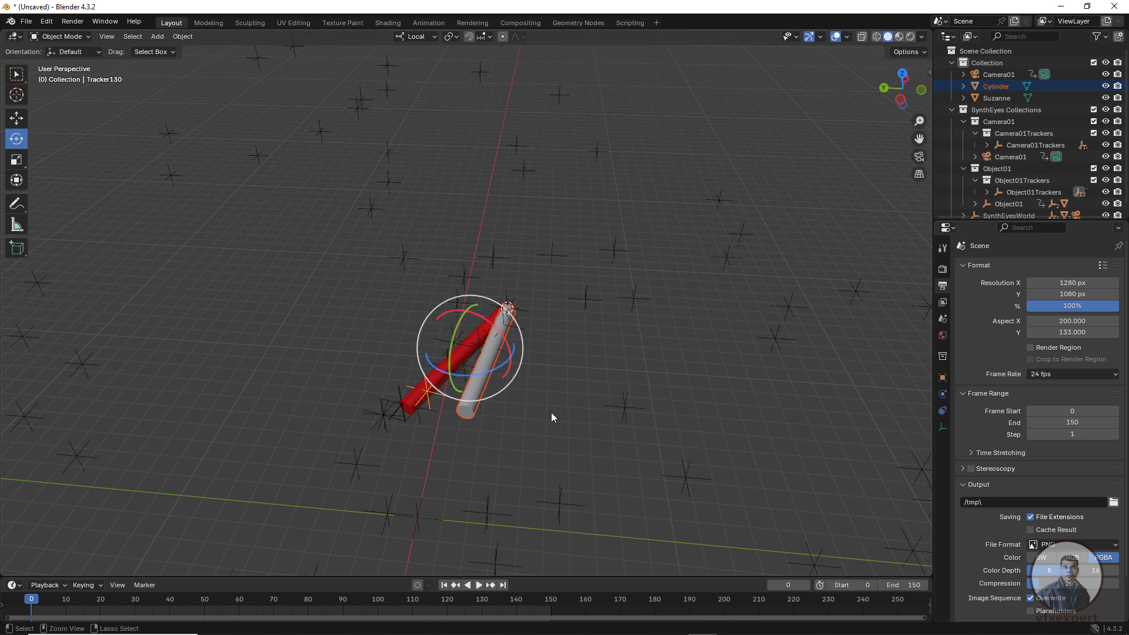
left_click(560, 338)
left_click(473, 399)
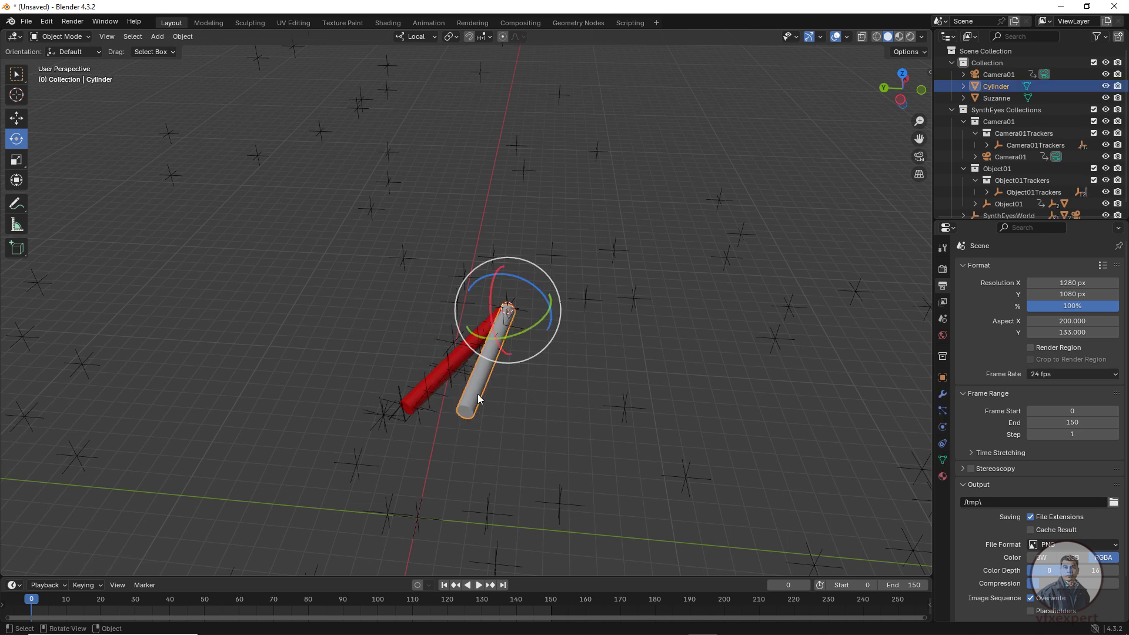
right_click(478, 379)
mouse_move(478, 380)
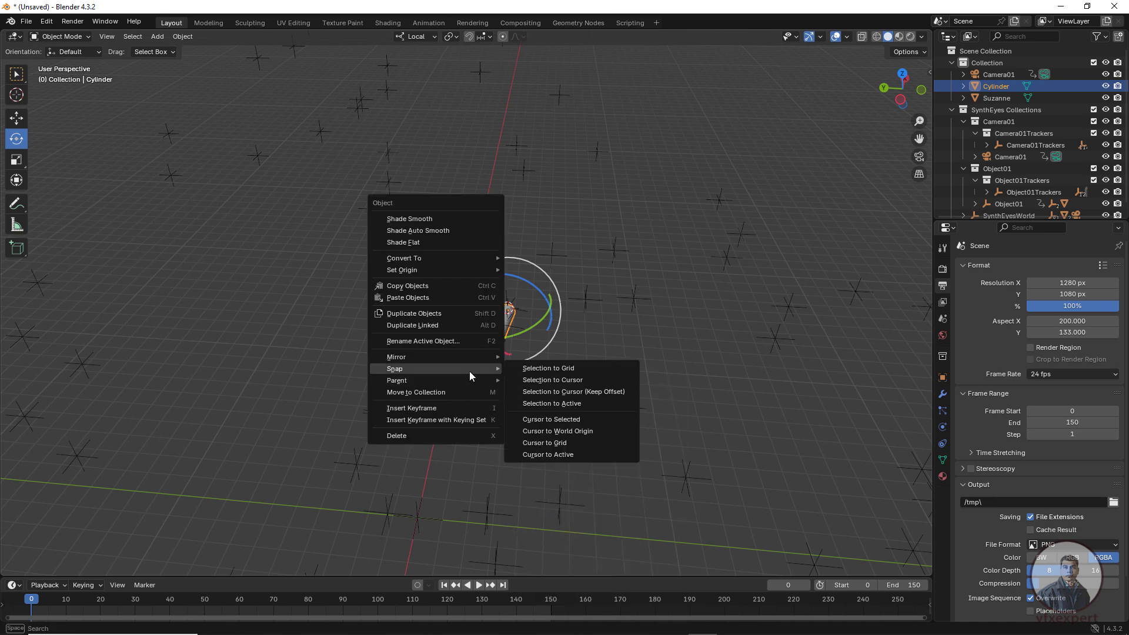
left_click(566, 382)
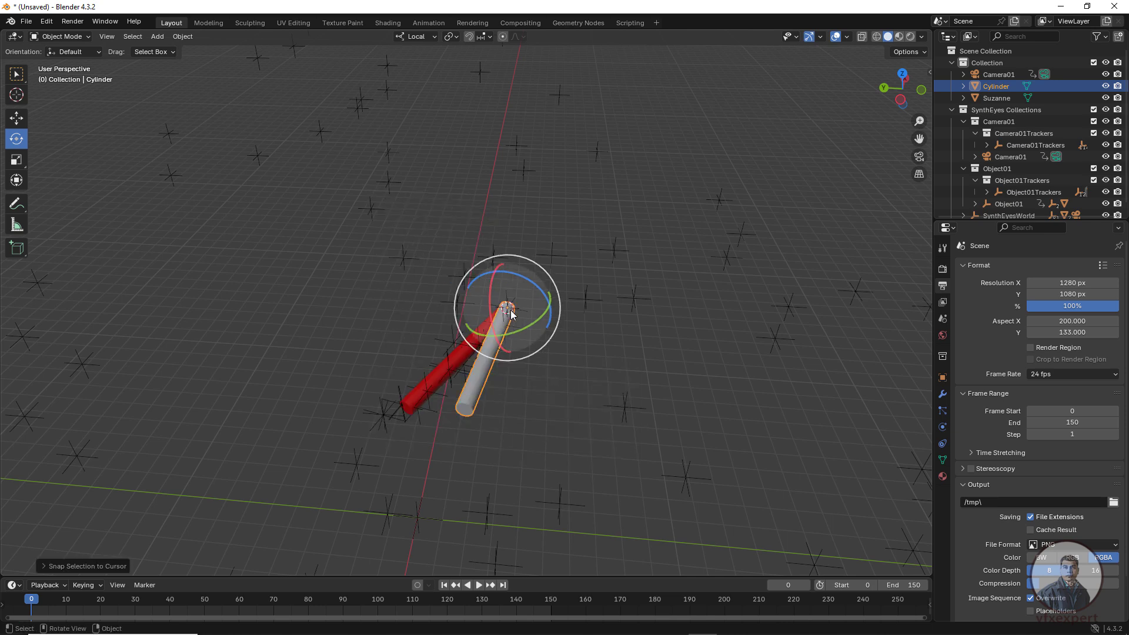
Rotate and scale the grey cylinder, using the back and top views, until it lines up with the red cylinder
left_click_drag(524, 358, 451, 340)
key("shift+space")
key("s")
key("ctrl+KP_1")
key("shift+space")
key("r")
key("KP_7")
left_click_drag(547, 360, 551, 357)
key("x")
key("x")
In the back view, move the grey cylinder onto the red cylinder and deselect it
key("ctrl+KP_1")
key("shift+space")
key("g")
left_click_drag(409, 320, 536, 405)
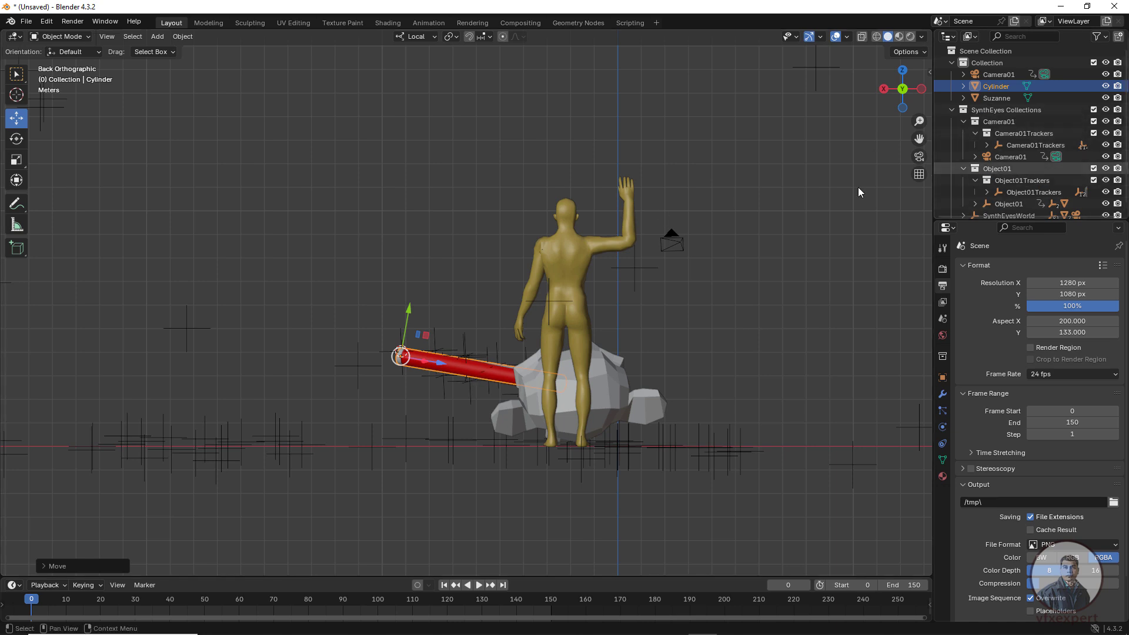
left_click(725, 321)
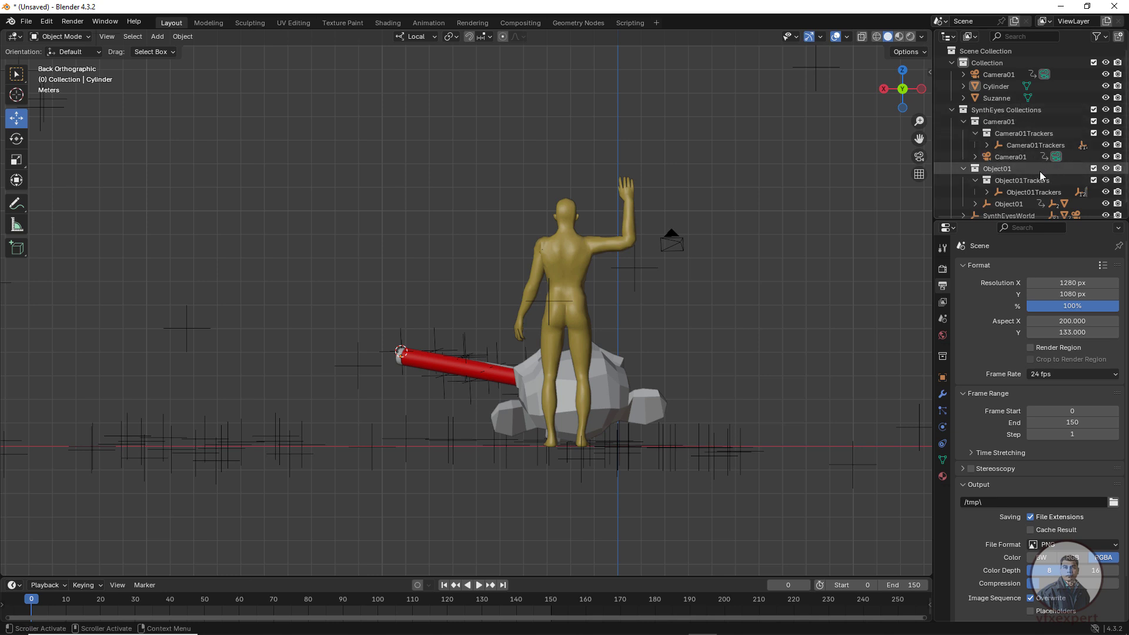
scroll(1008, 161, "down", 1)
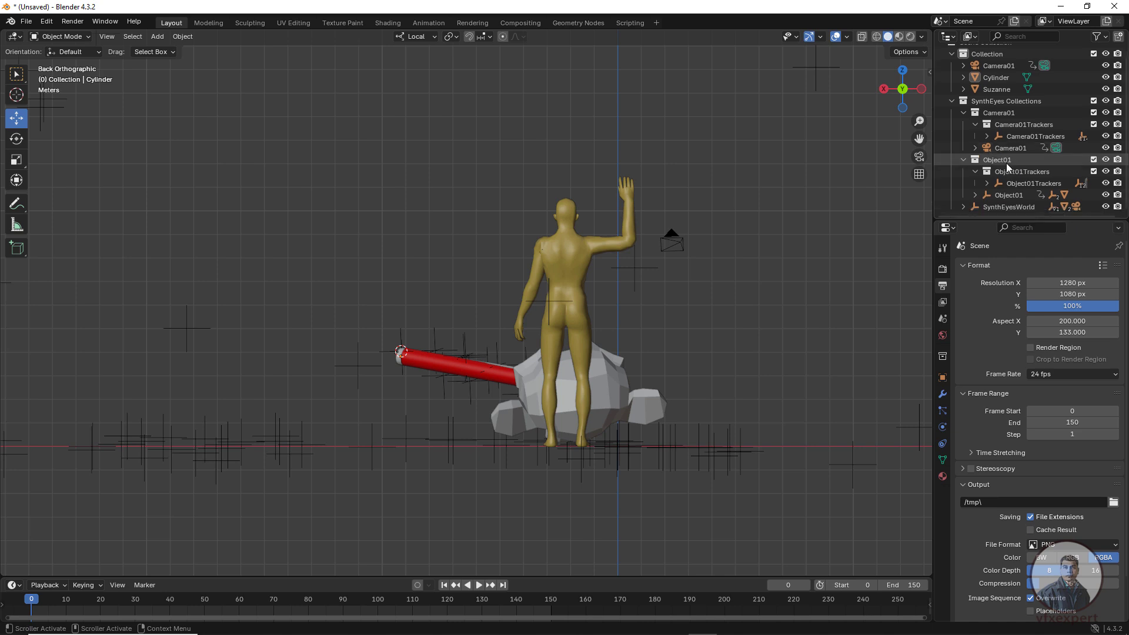
Find the red Cylinder01 mesh under the Object01 empty and delete it
left_click(1003, 162)
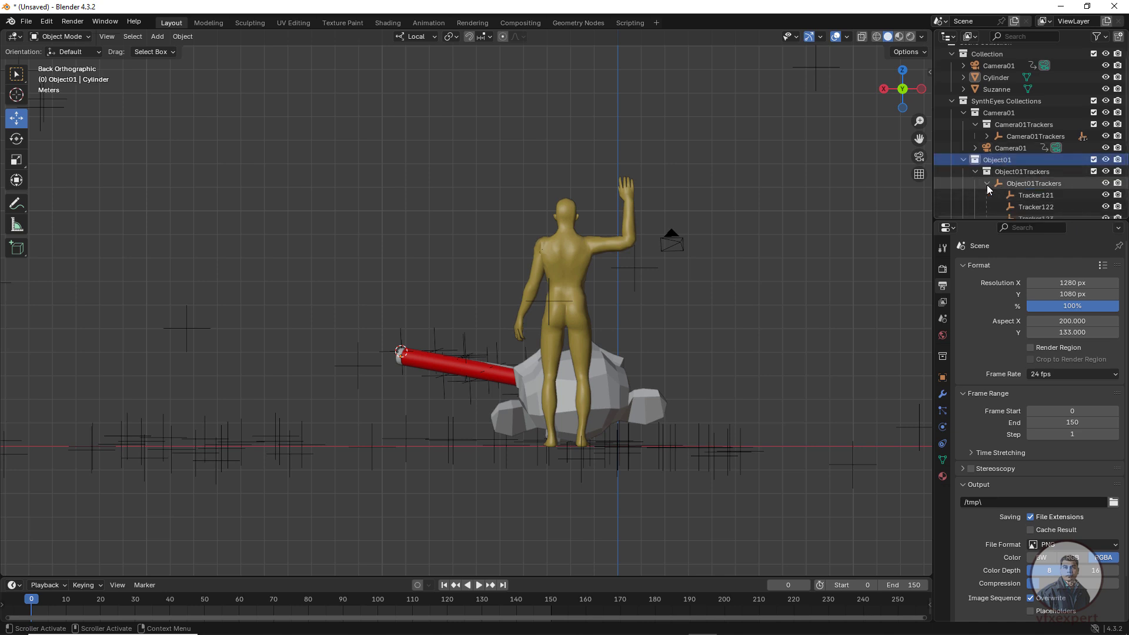
scroll(987, 184, "down", 4)
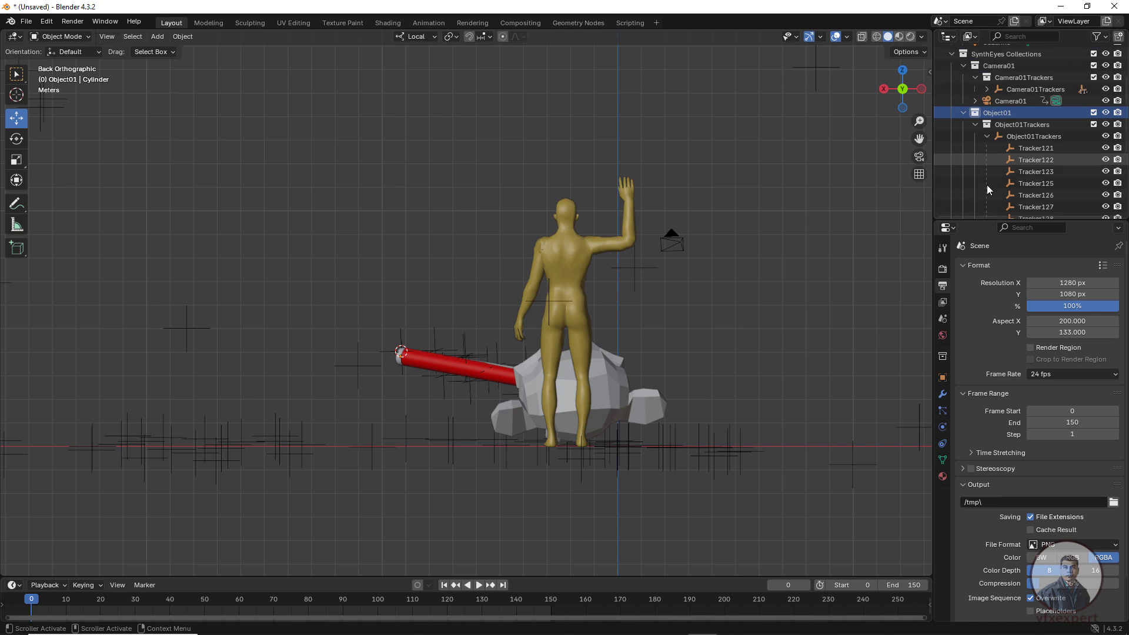
scroll(987, 185, "down", 4)
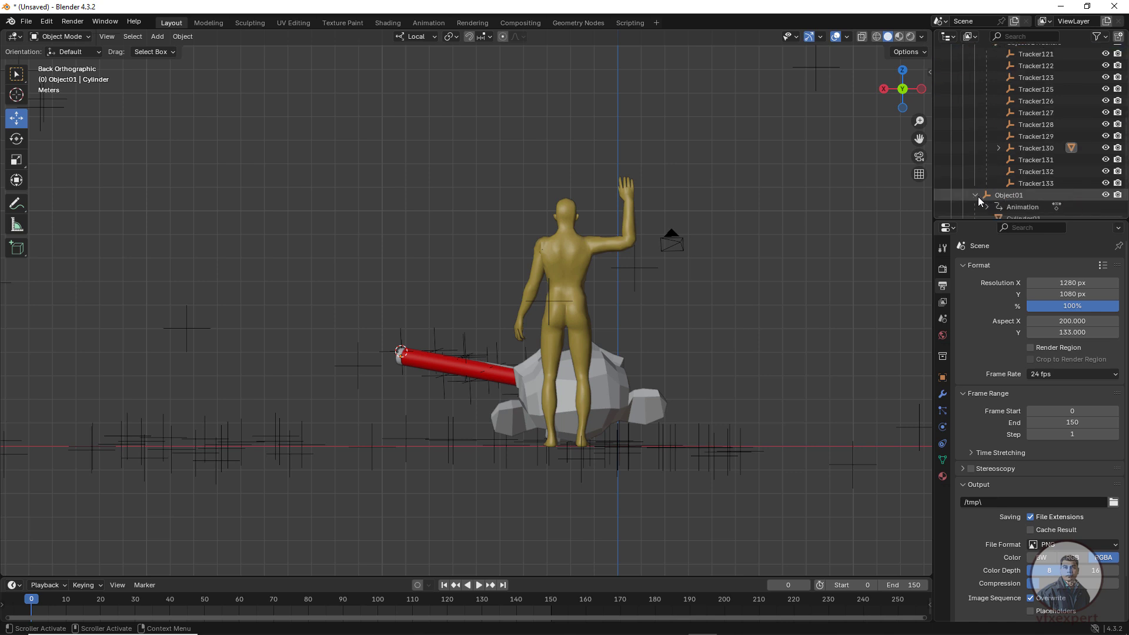
scroll(988, 194, "down", 2)
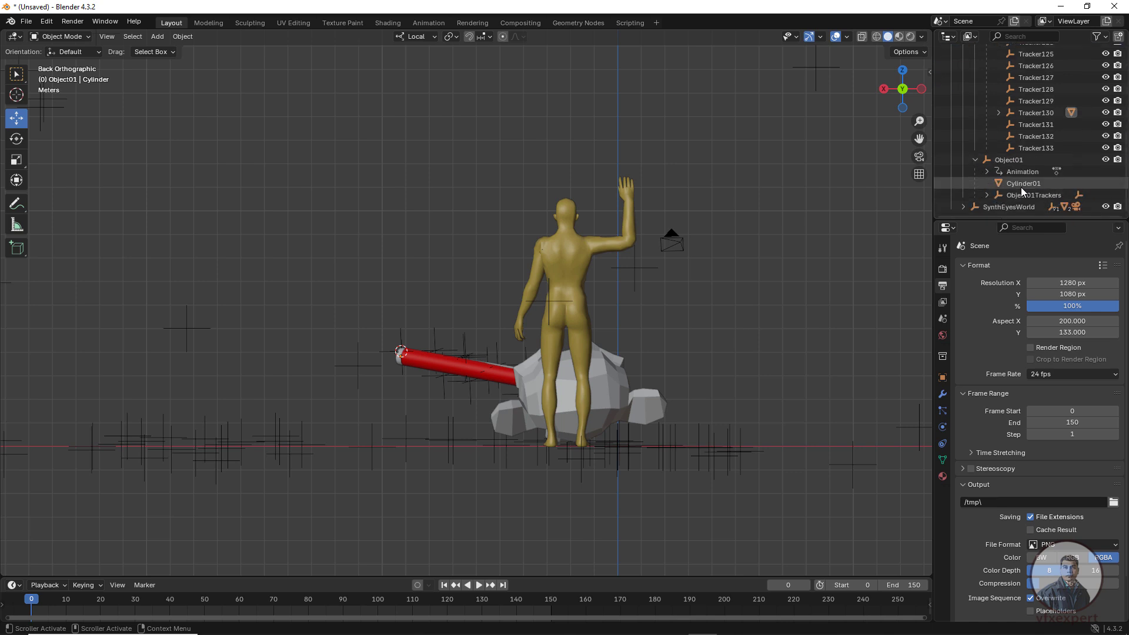
left_click(1022, 186)
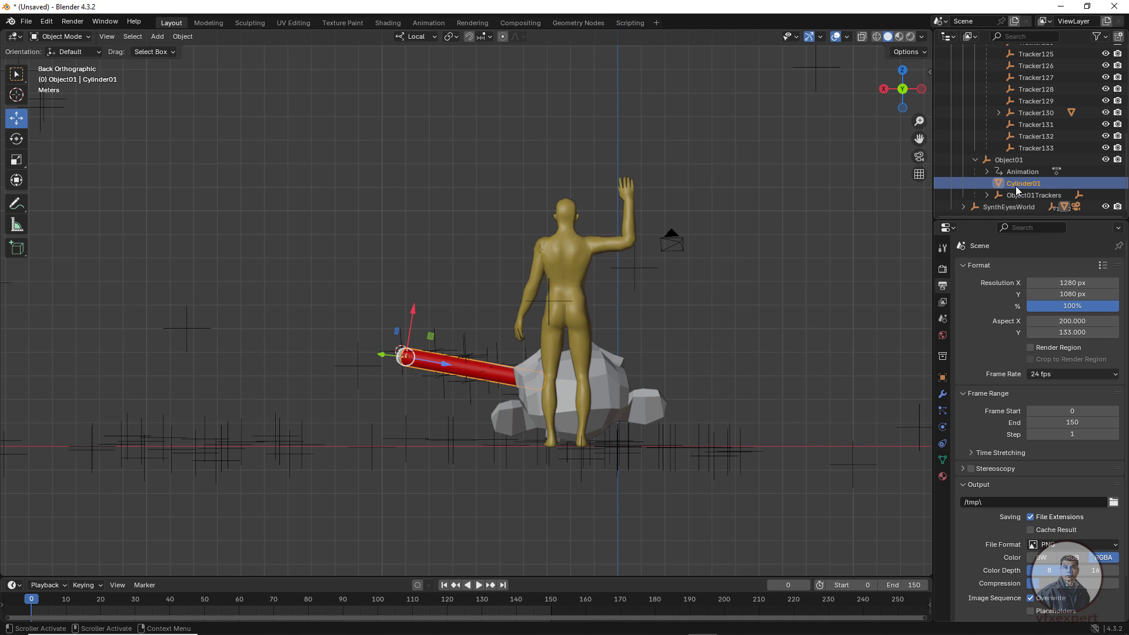
key("Delete")
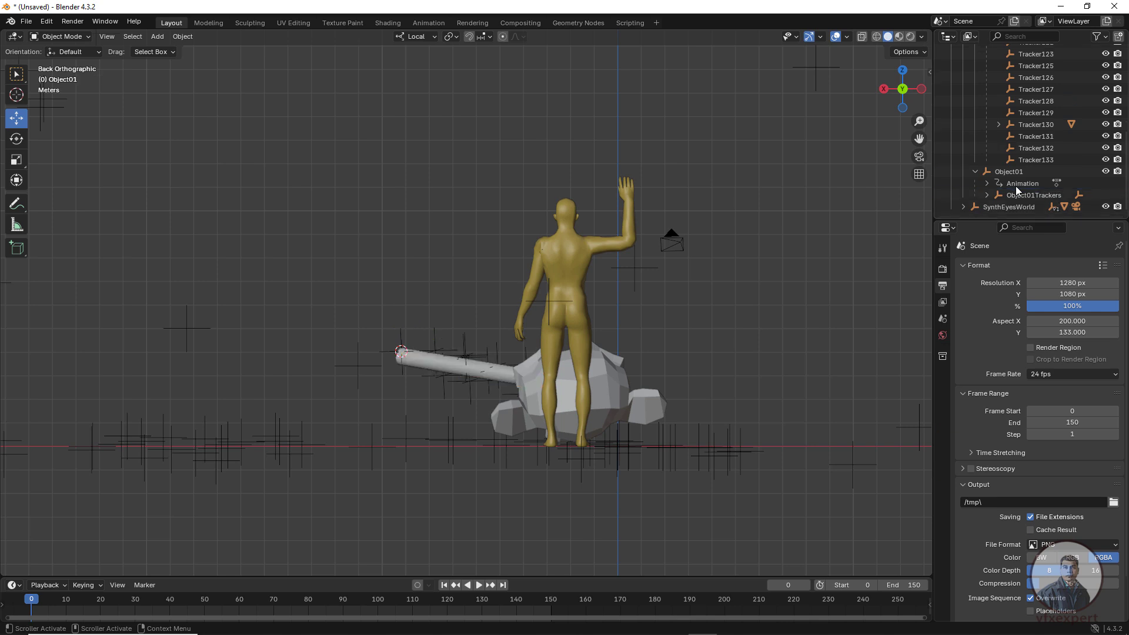
Look through the tracked camera and play the animation to check that the grey cylinder follows the blaster
left_click(920, 157)
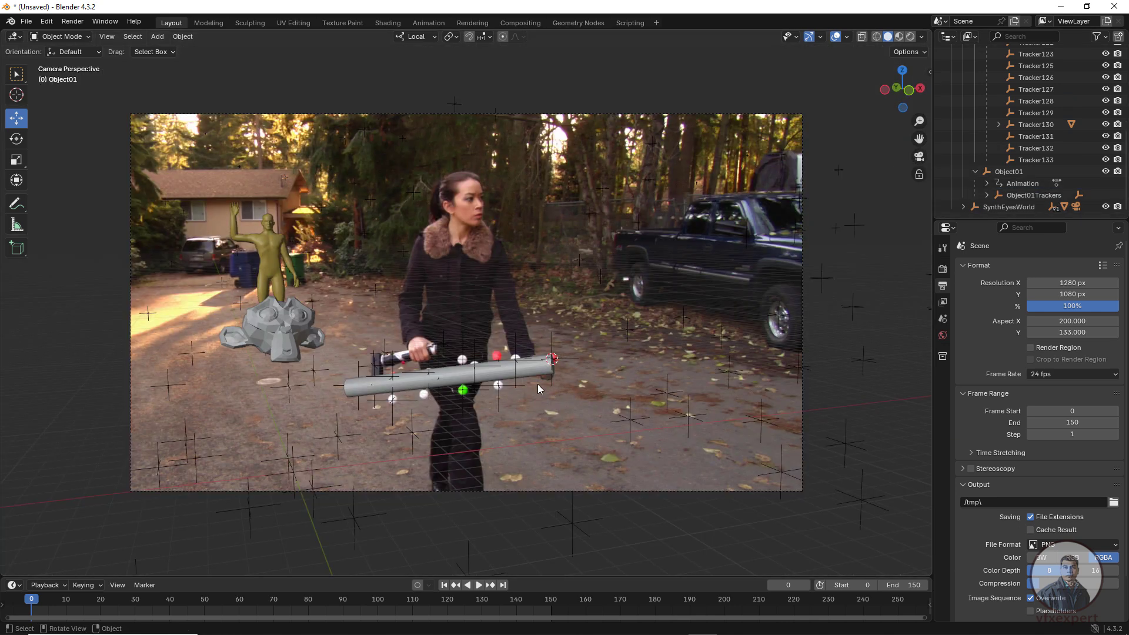
left_click(474, 586)
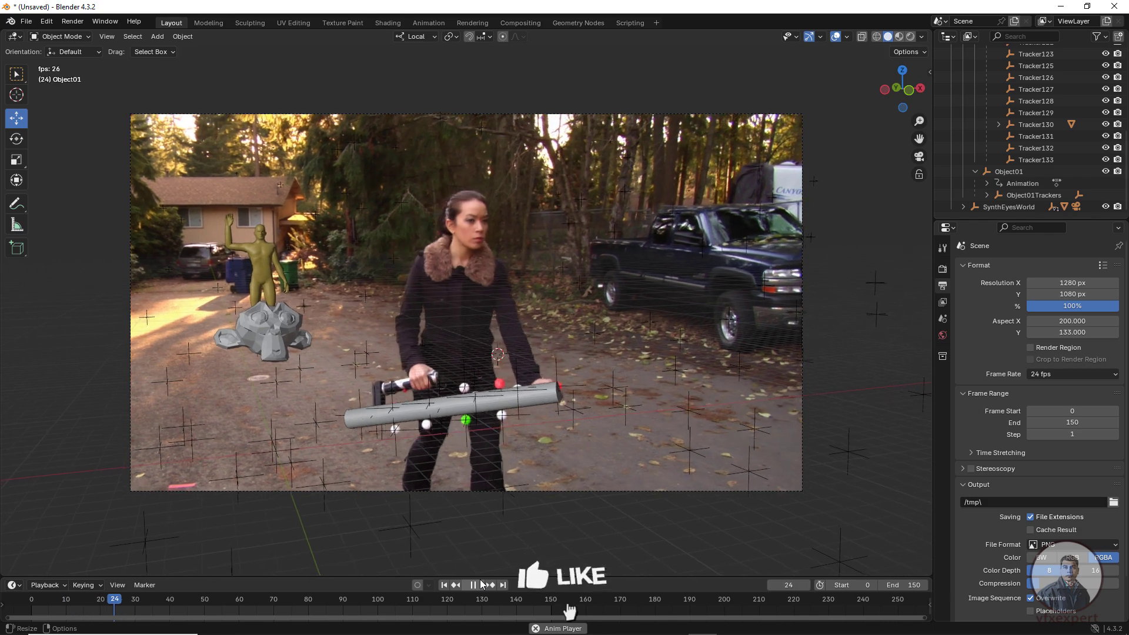